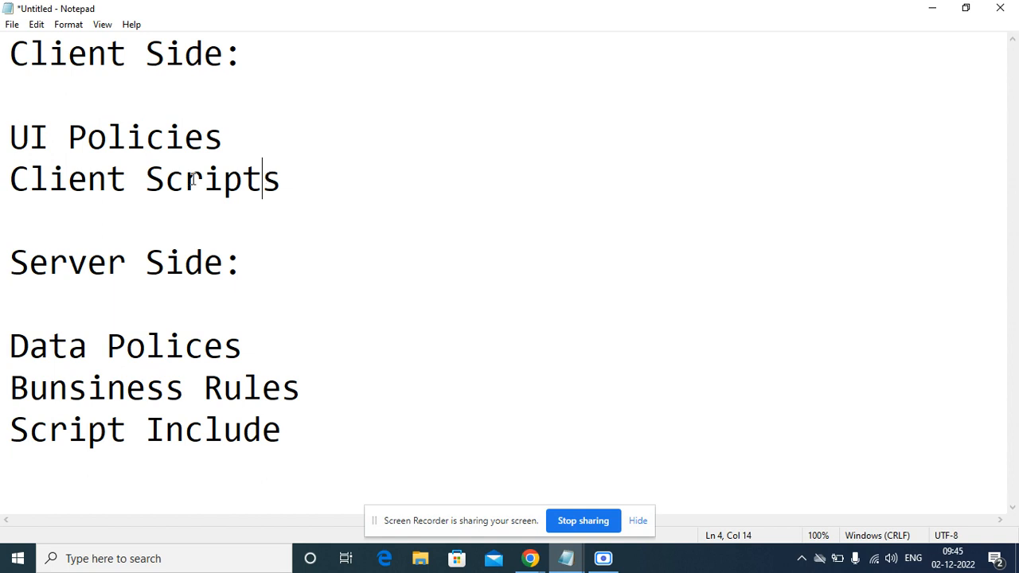
Switch from Notepad to the Narayanas list in the browser and discard the pending email edit on the Test record.
left_click(931, 8)
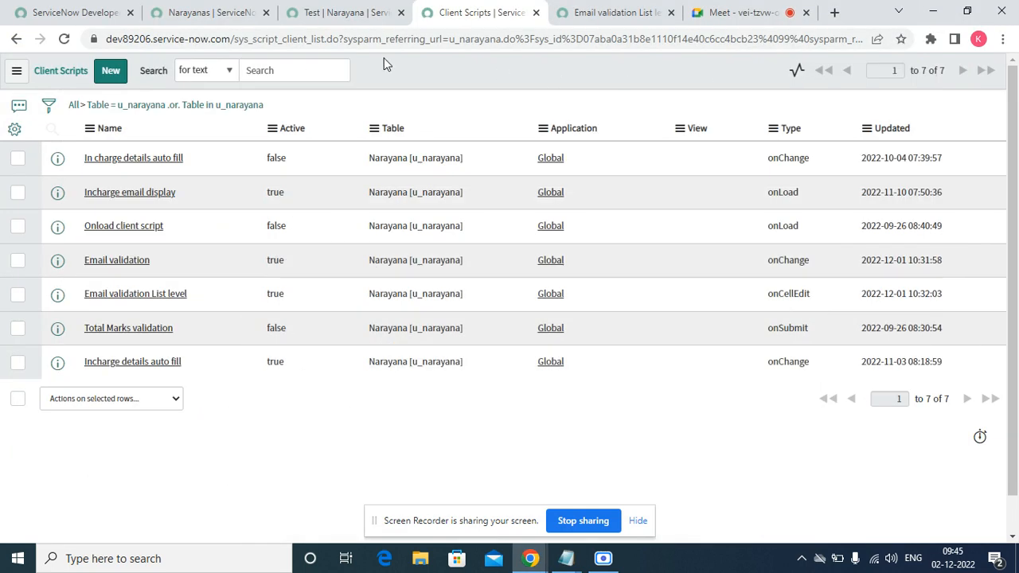
left_click(297, 20)
left_click(180, 11)
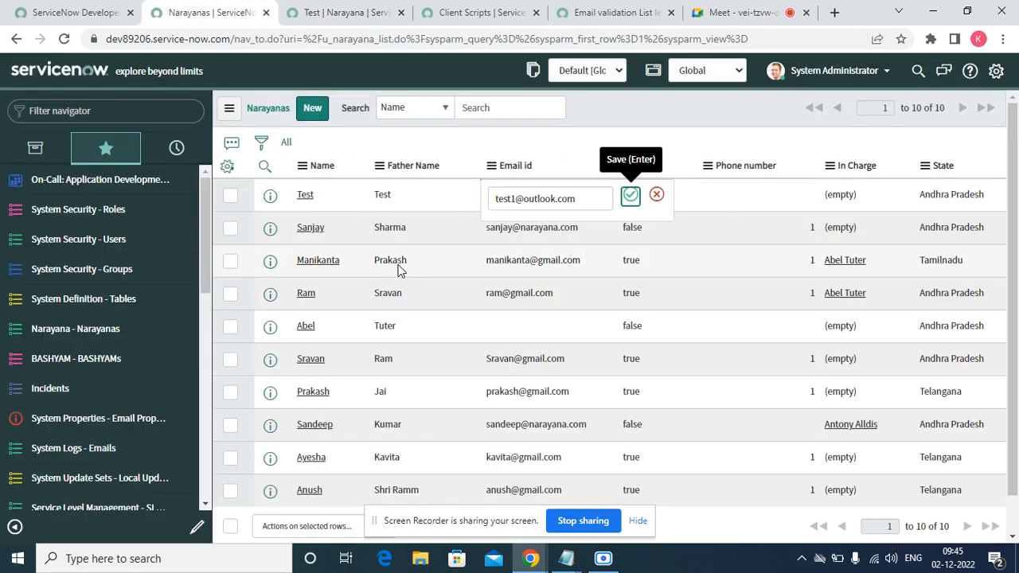
left_click(657, 195)
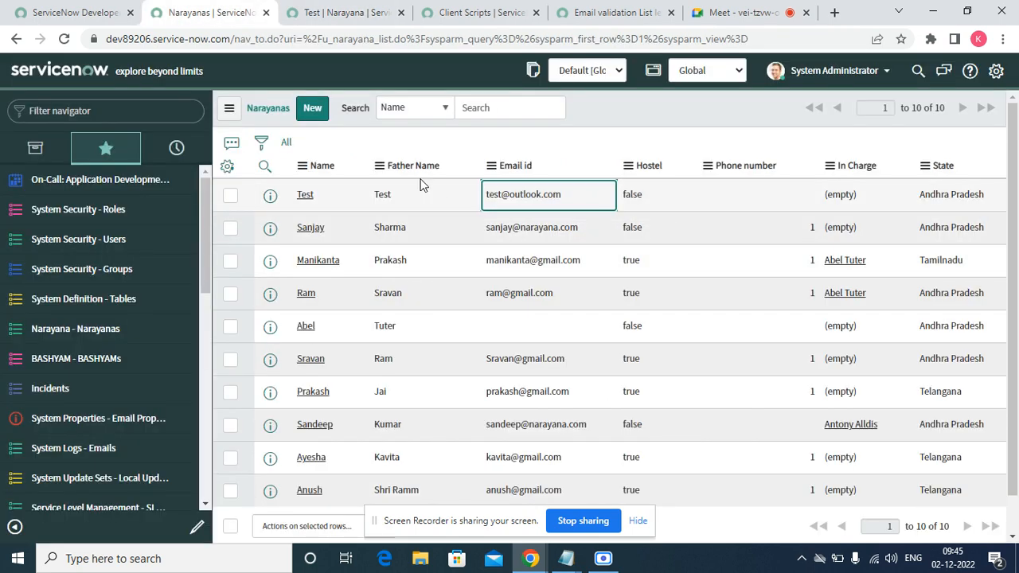
right_click(325, 167)
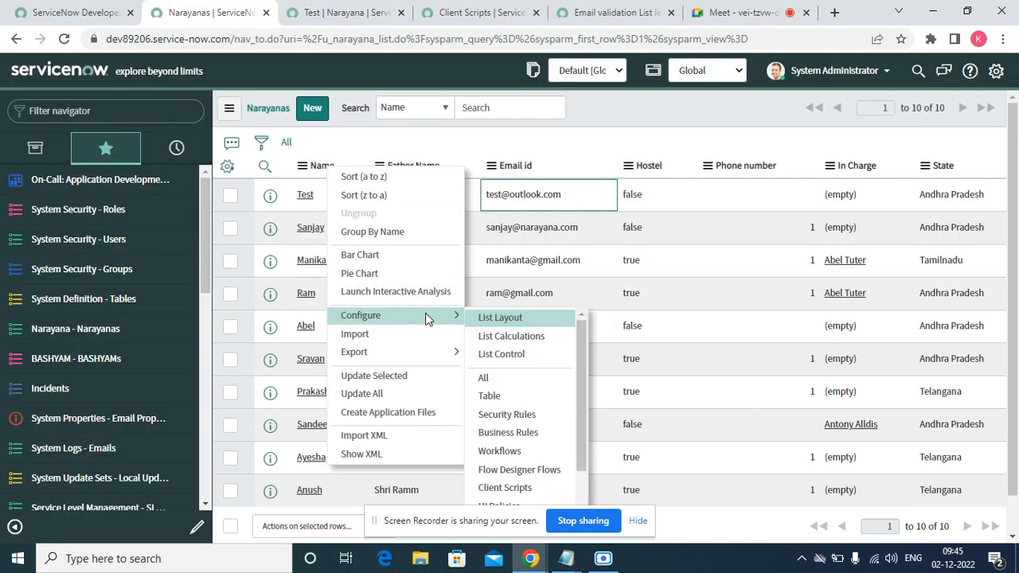
key("Escape")
double_click(642, 194)
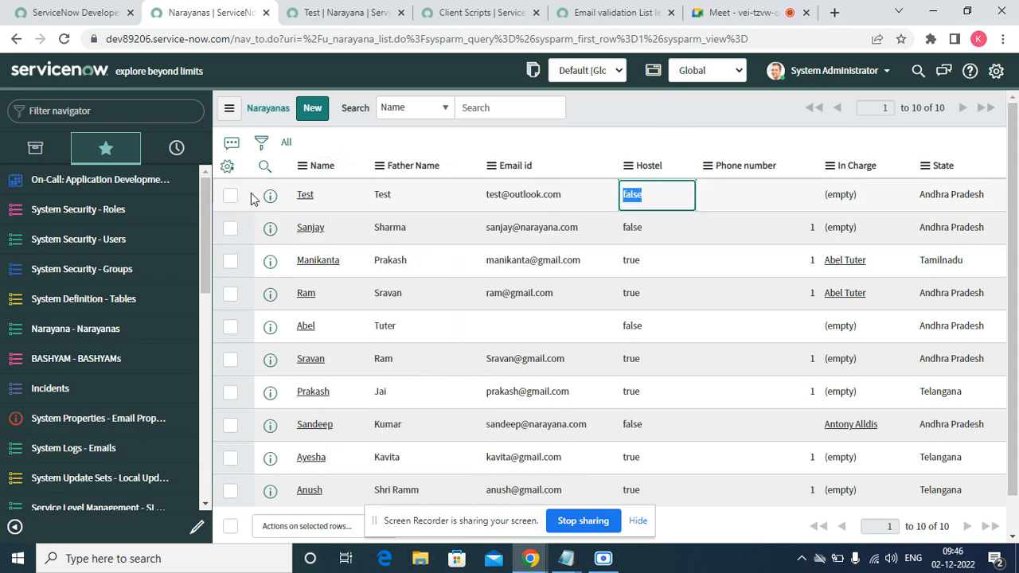
Add Hostel Name to the selected columns of the Narayanas list.
left_click(226, 165)
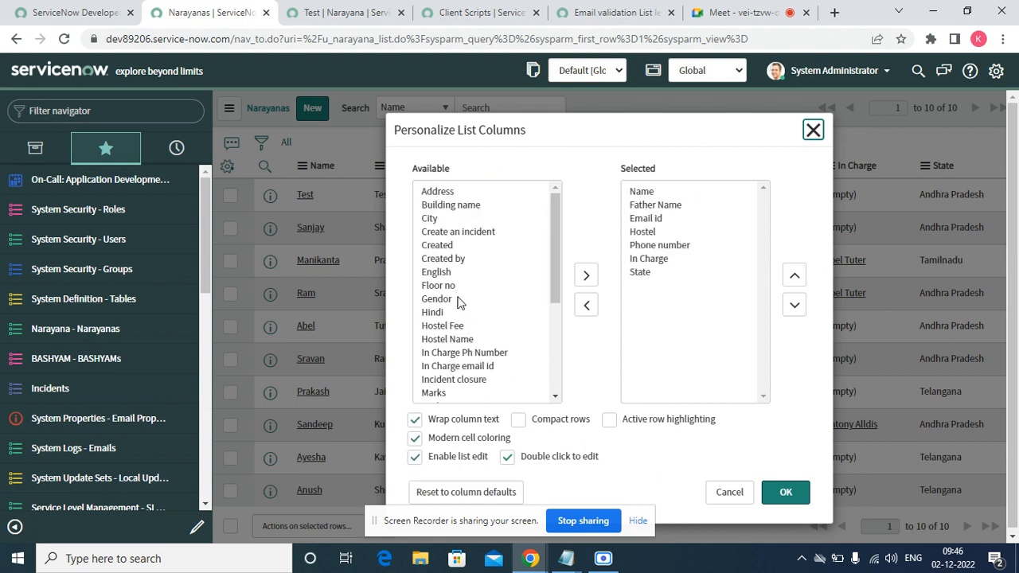
left_click(452, 285)
key("Down")
key("Down")
key("Down")
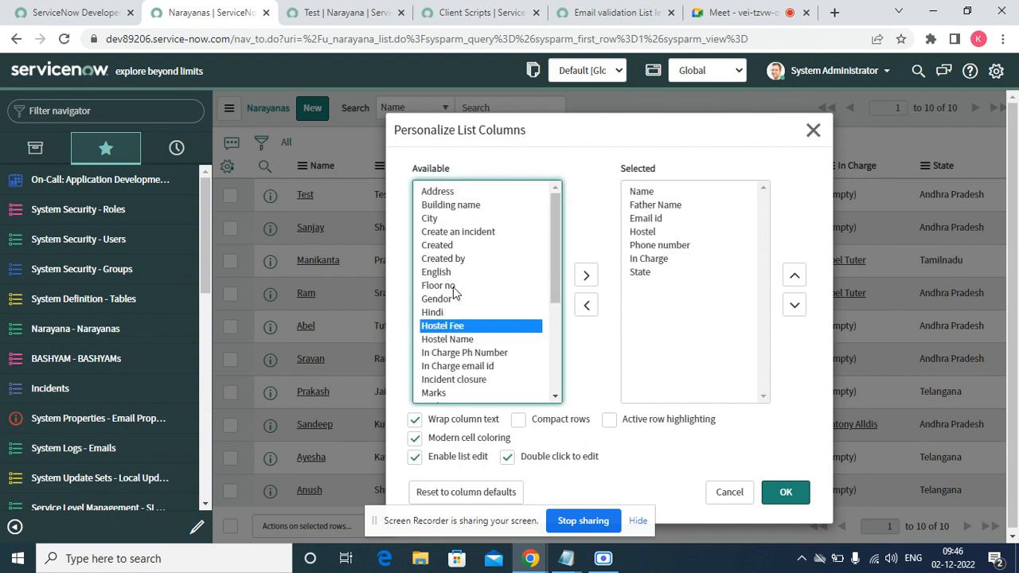
left_click(469, 342)
left_click(596, 283)
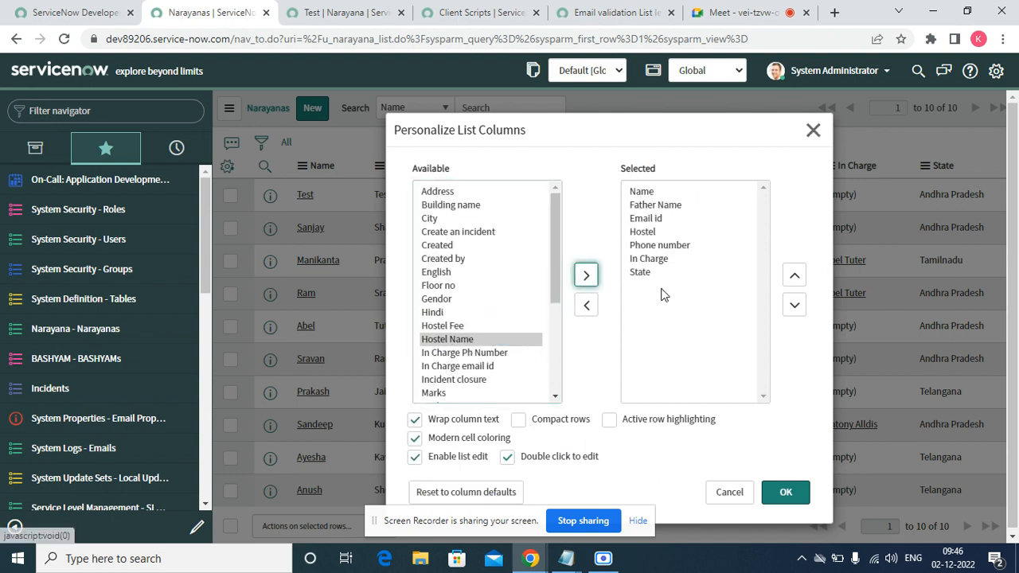
left_click(586, 276)
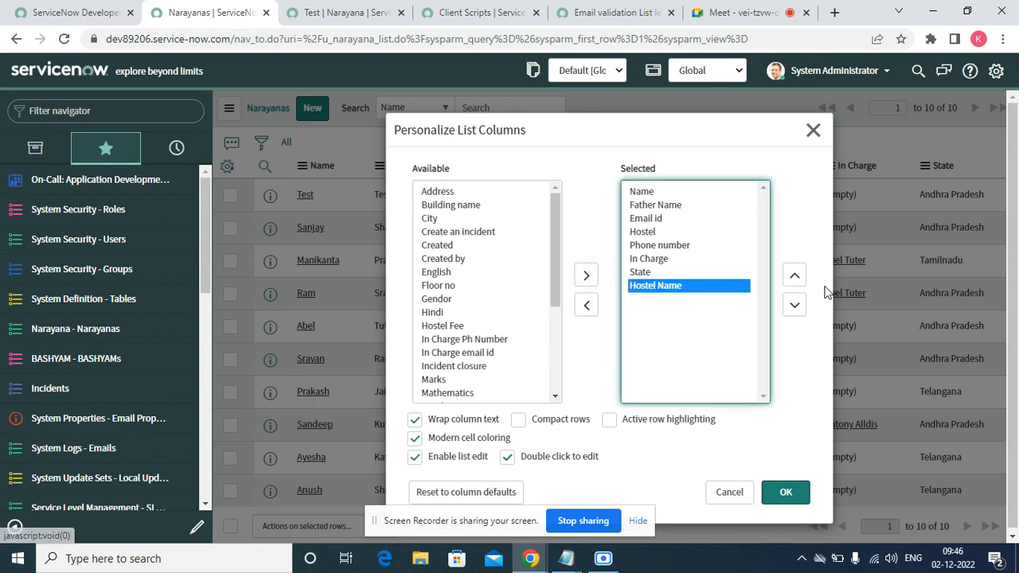
Place the Hostel Name column between Father Name and Email id and apply the column layout.
left_click(794, 275)
left_click(794, 276)
left_click(793, 276)
left_click(794, 276)
left_click(794, 276)
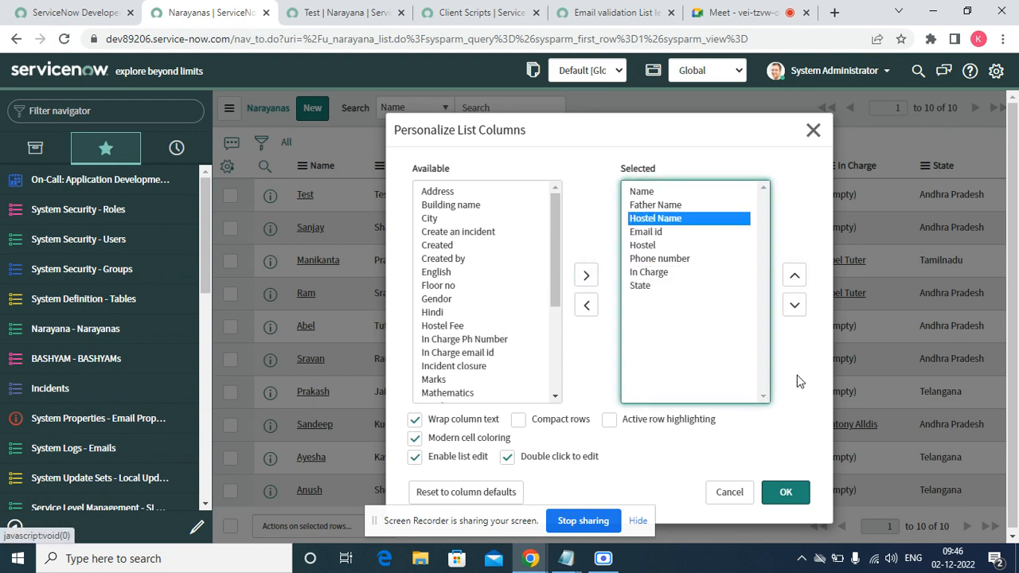
left_click(795, 493)
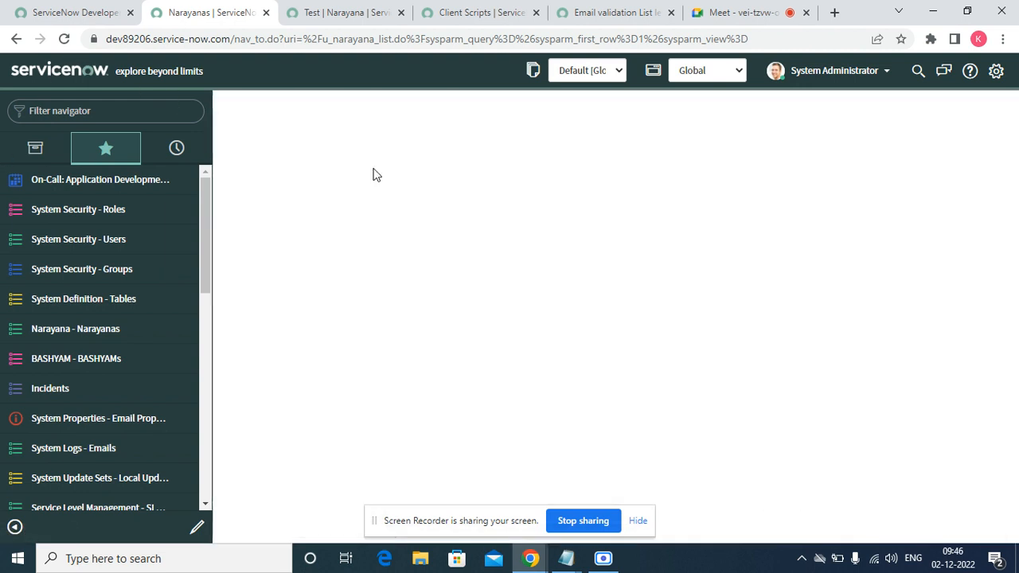
Open the Test record in a new browser tab and close the old record, Client Scripts and email validation tabs.
right_click(296, 200)
left_click(326, 212)
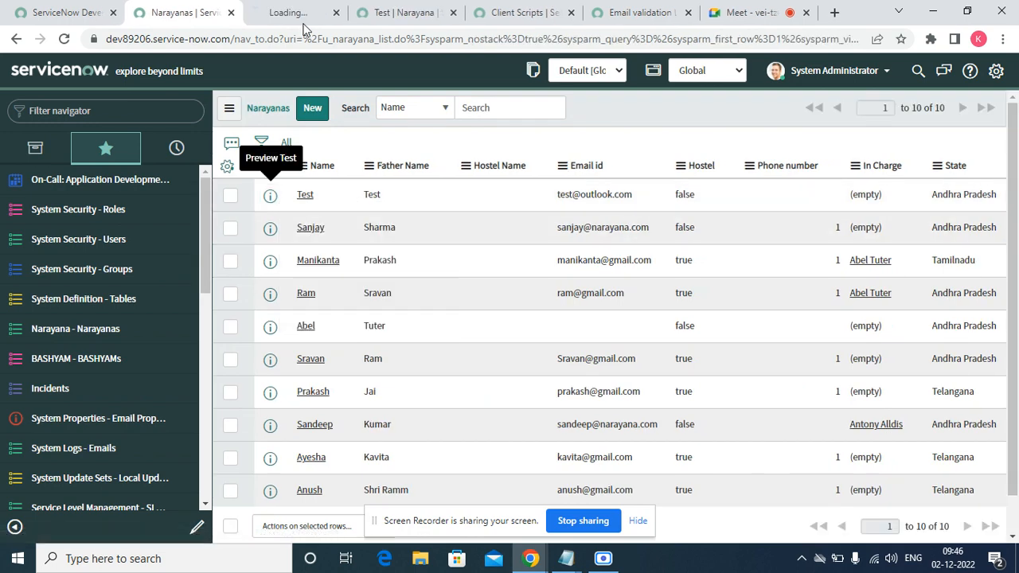
left_click(398, 12)
left_click(459, 14)
left_click(460, 13)
left_click(460, 14)
left_click(298, 13)
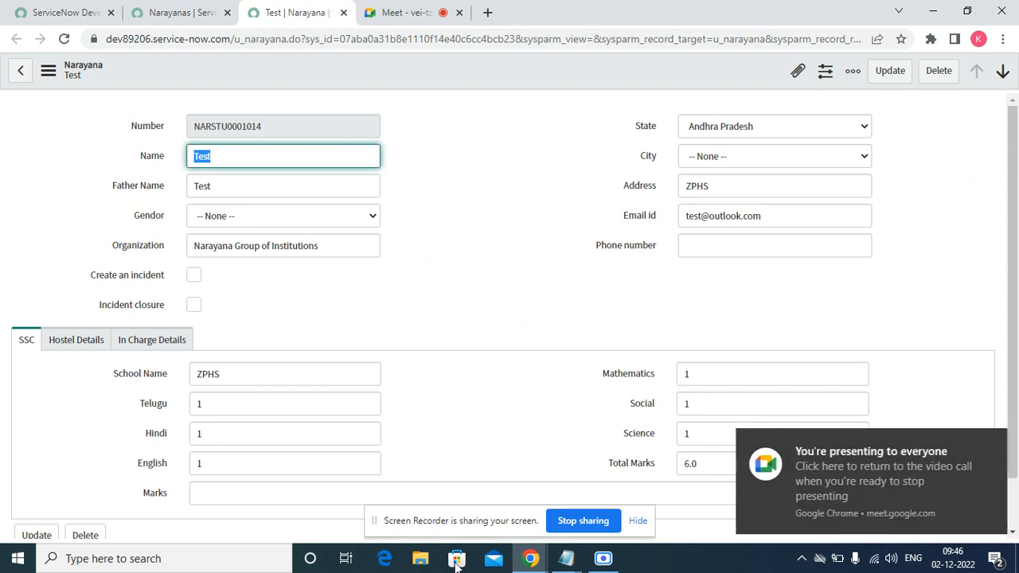
left_click(996, 434)
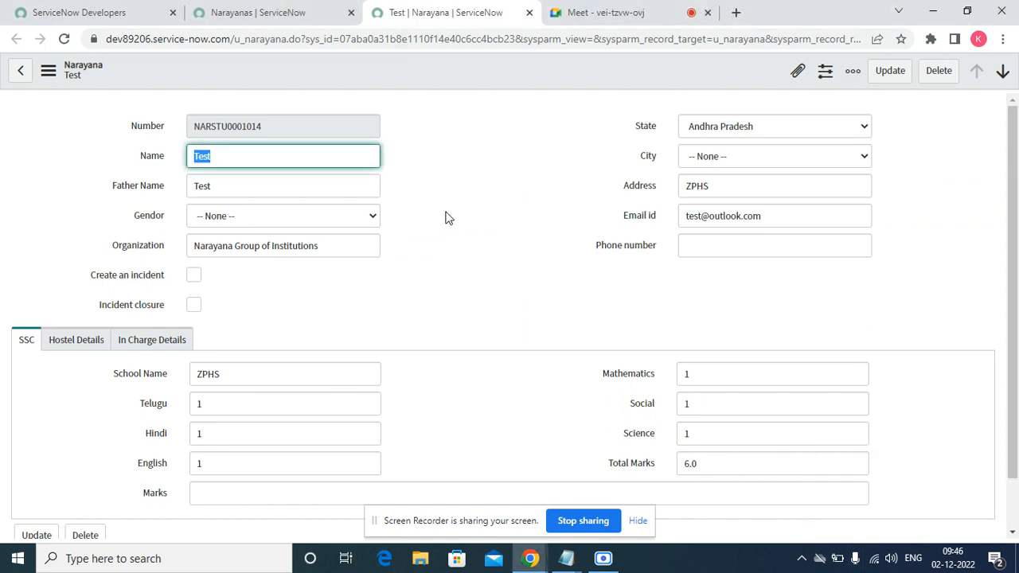
Enable Hostel in the Test record's Hostel Details section and highlight the Hostel Name label.
left_click(70, 342)
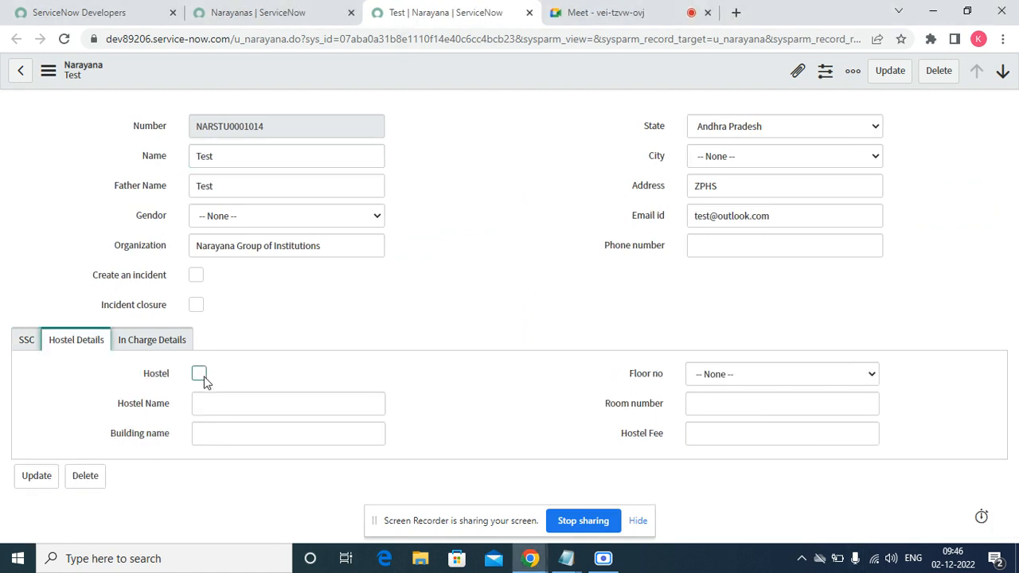
left_click(203, 376)
left_click_drag(116, 405, 165, 418)
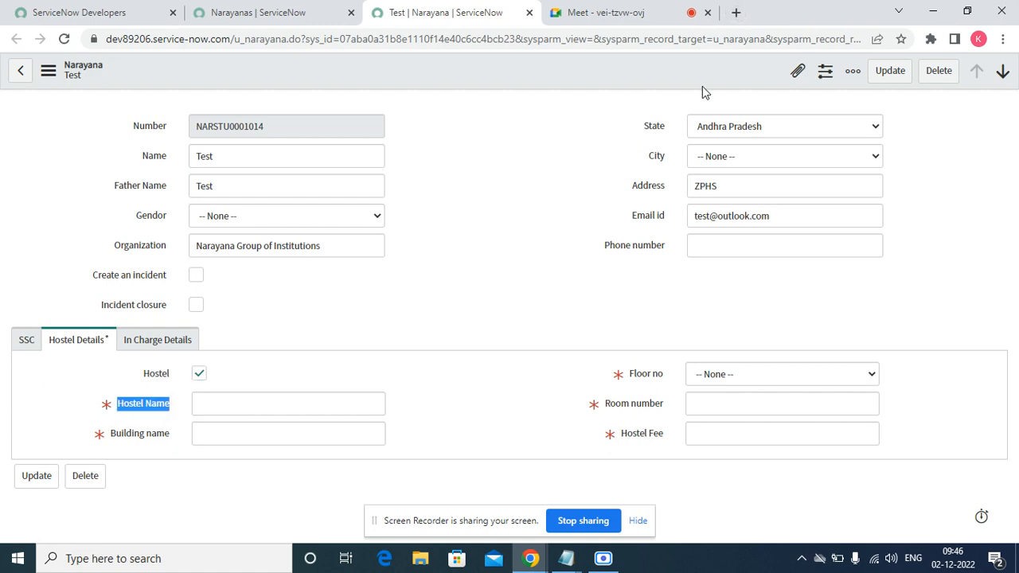
Set Hostel to true for the Test record directly in the Narayanas list.
left_click(266, 10)
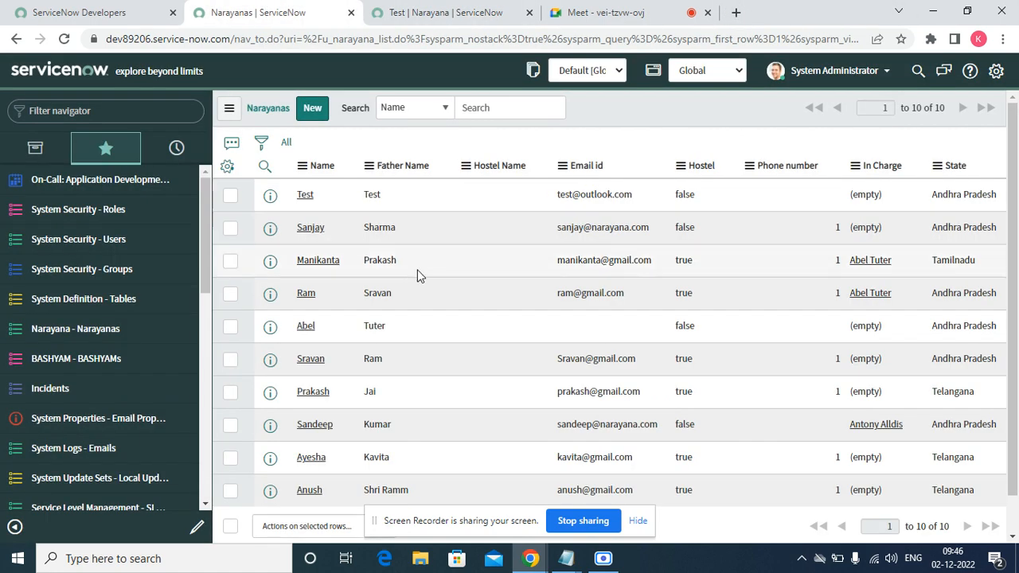
double_click(698, 196)
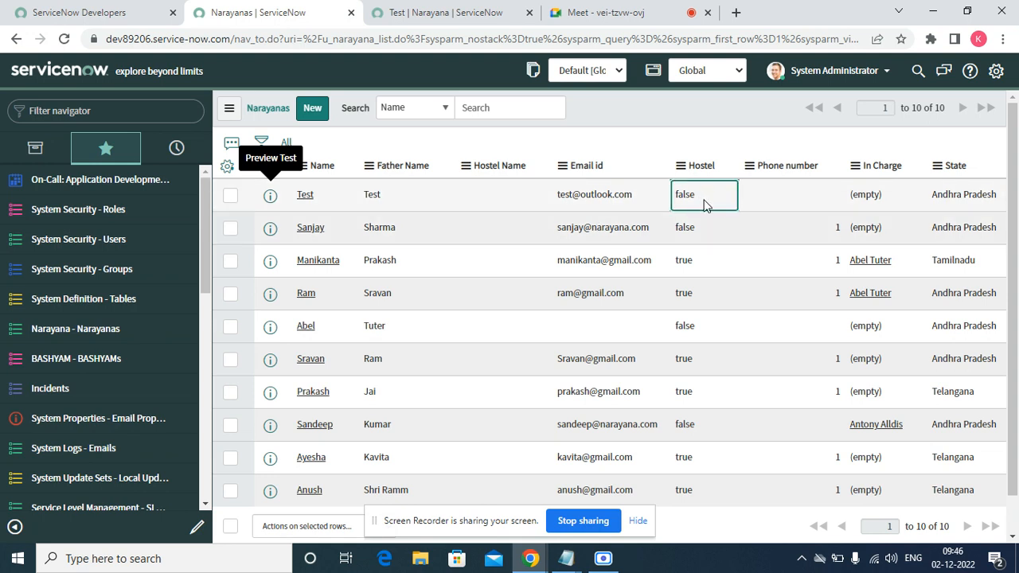
left_click(701, 201)
left_click(702, 216)
left_click(743, 196)
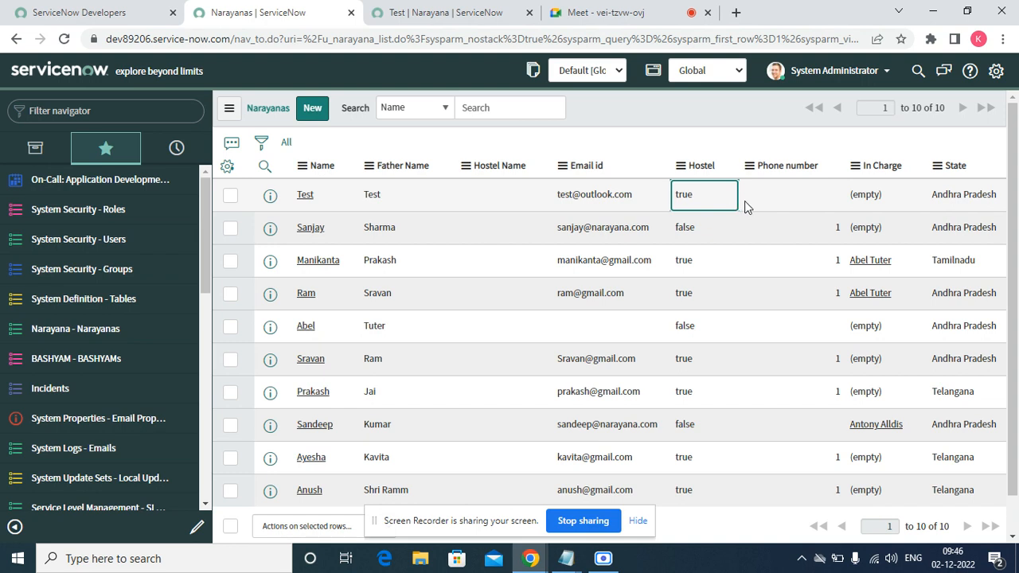
Refresh the Narayanas list and hide the screen-sharing notice.
right_click(613, 131)
left_click(618, 203)
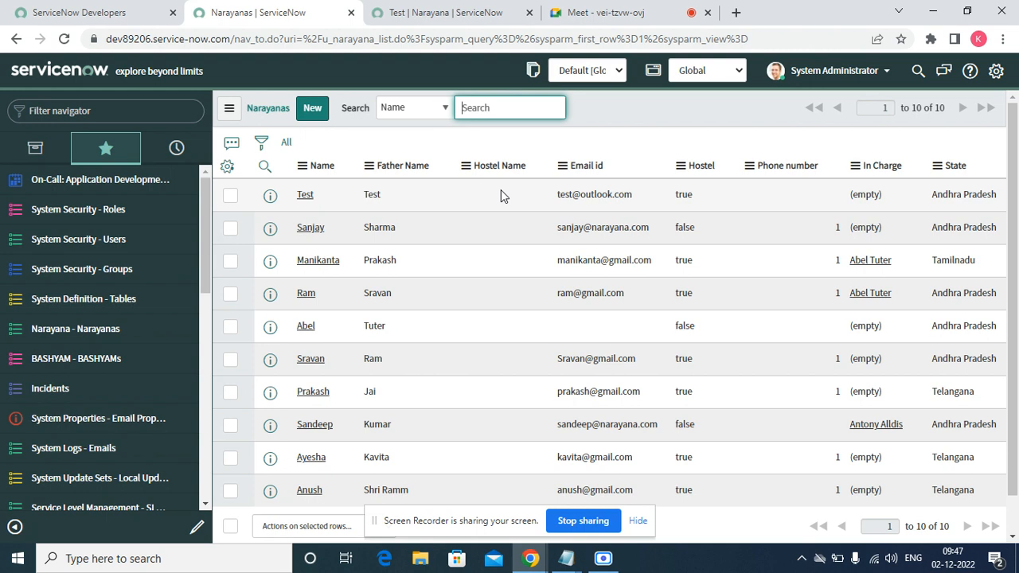
left_click(637, 522)
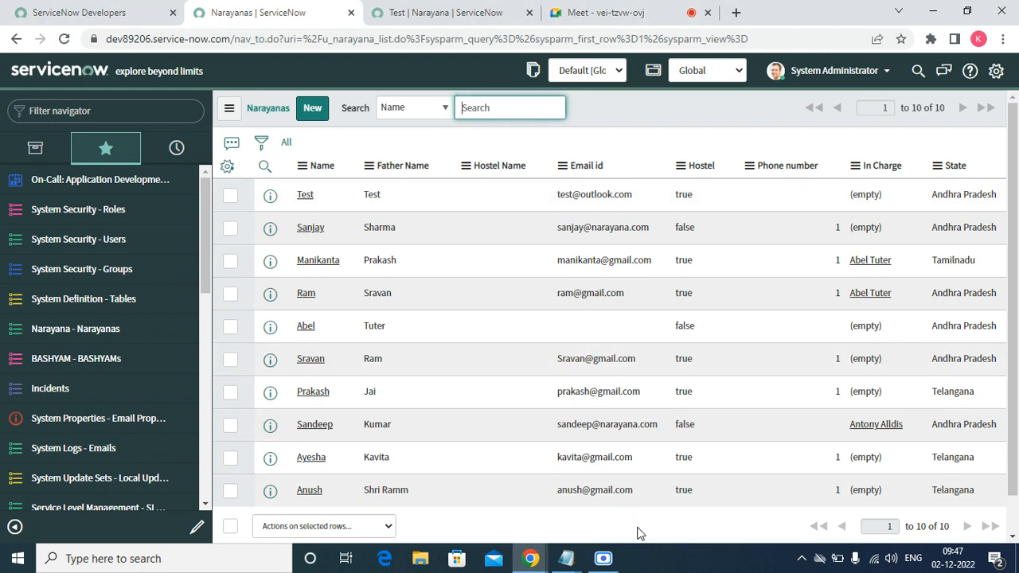
right_click(590, 120)
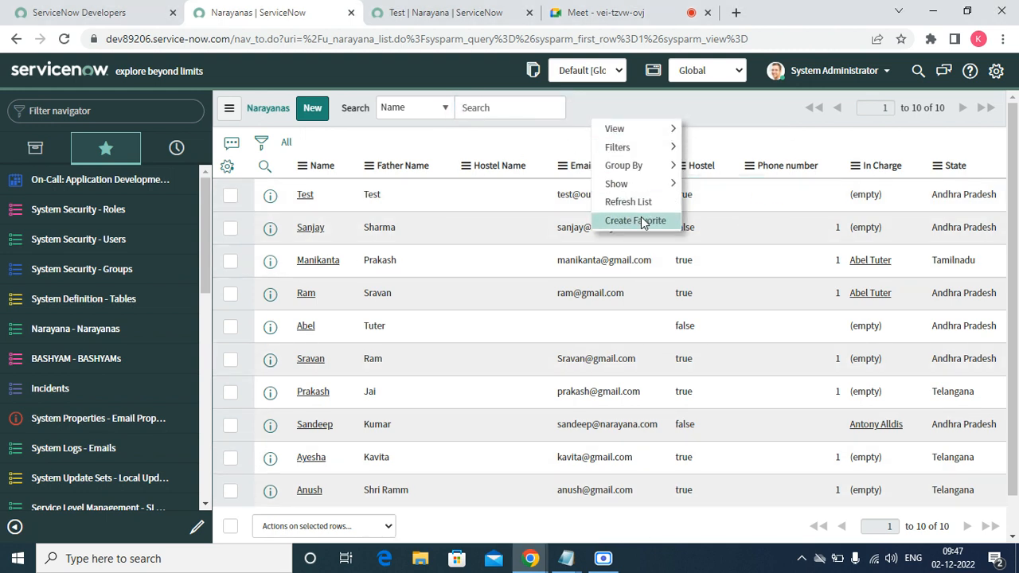
left_click(638, 203)
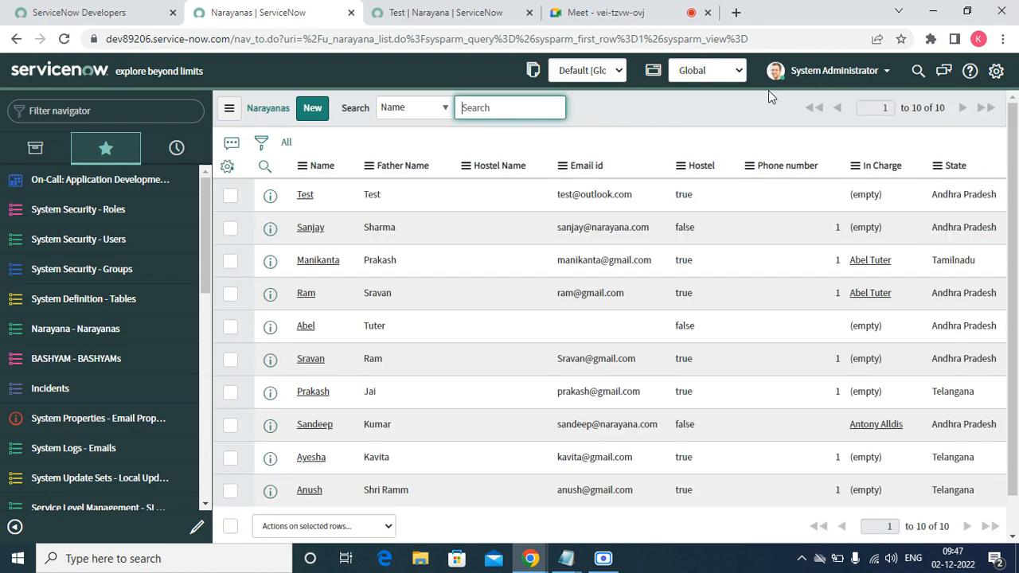
Open the data policies configured for the Narayana table from the Test record's form, discarding the form's unsaved changes.
left_click(388, 14)
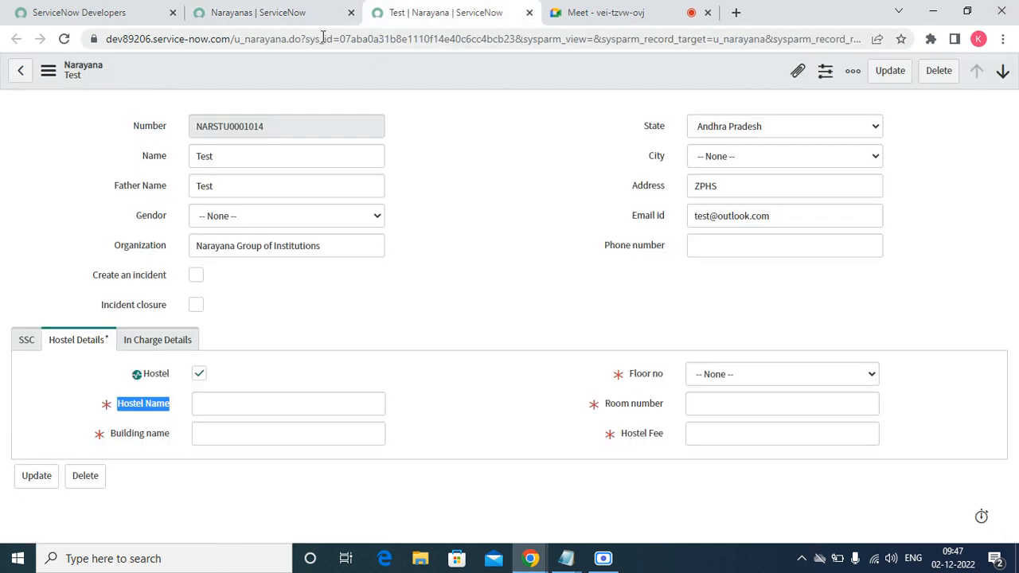
left_click(290, 22)
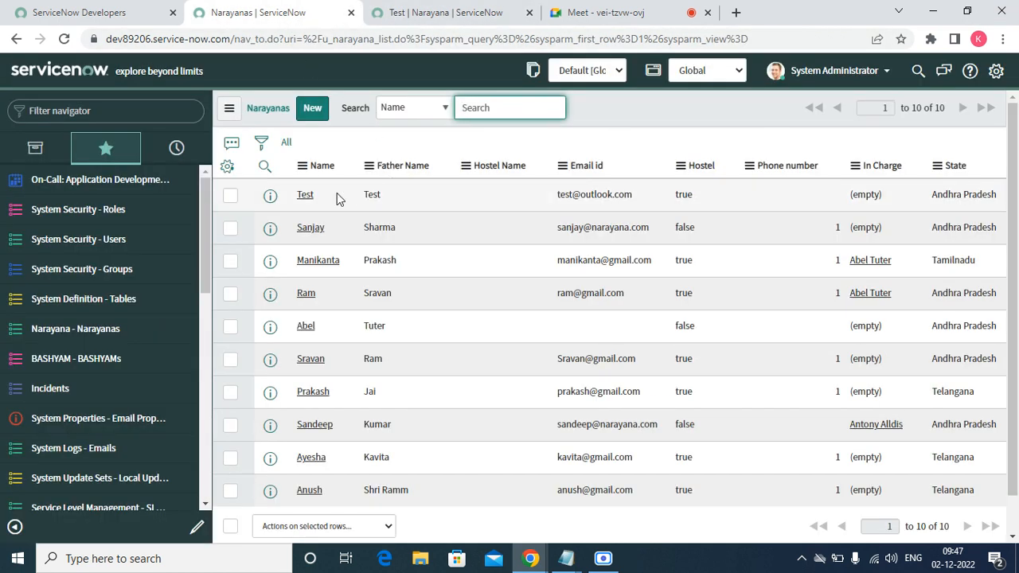
left_click(418, 13)
right_click(370, 74)
mouse_move(430, 144)
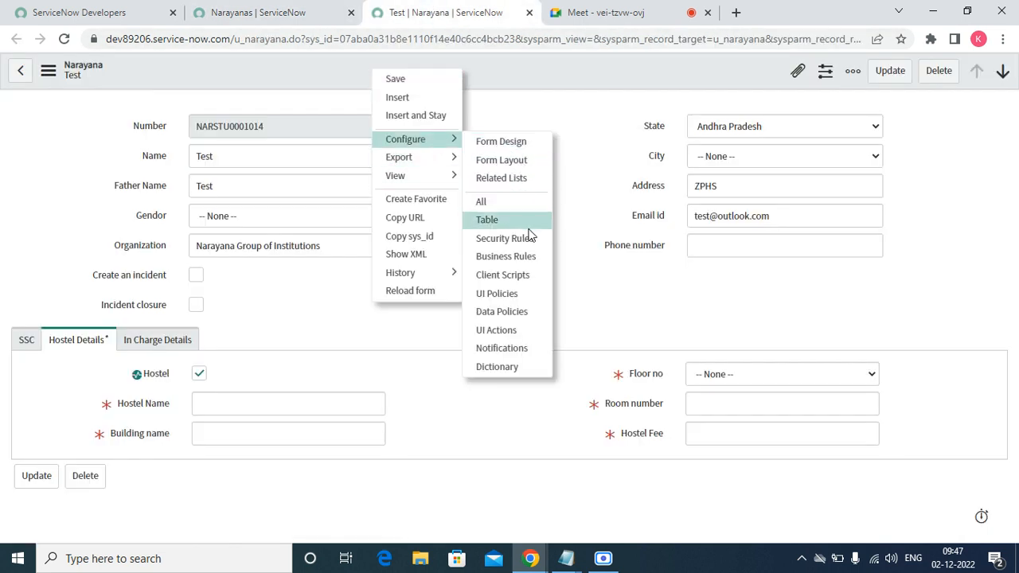
left_click(502, 311)
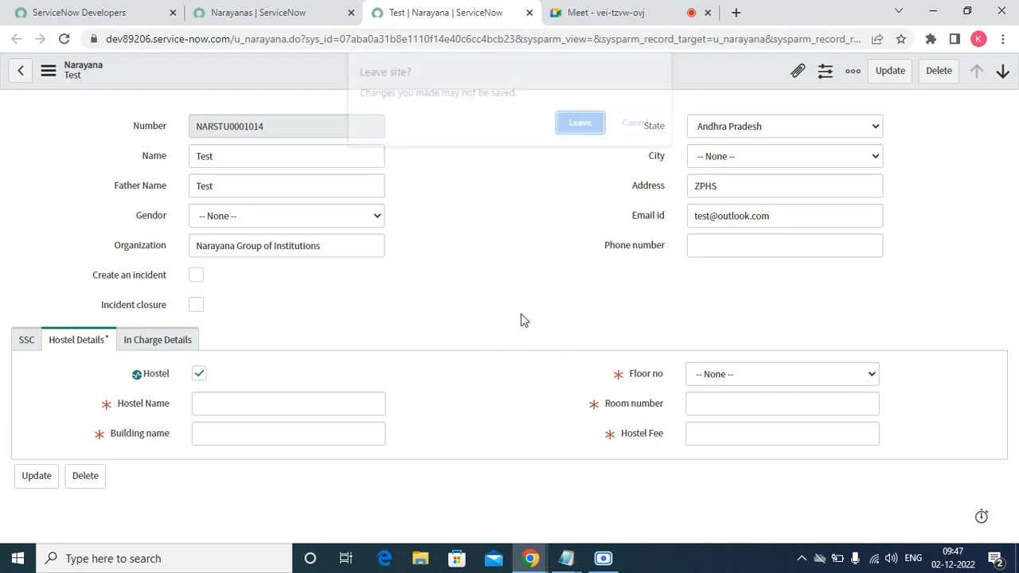
left_click(583, 126)
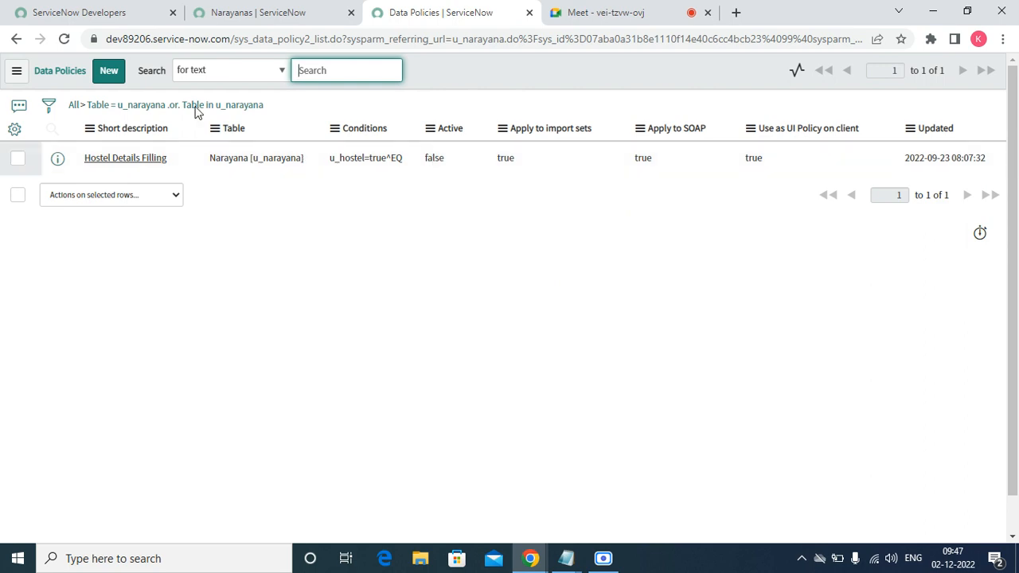
Start a new data policy for the Narayana table with the short description "Hostel Details Visibilty".
left_click(109, 73)
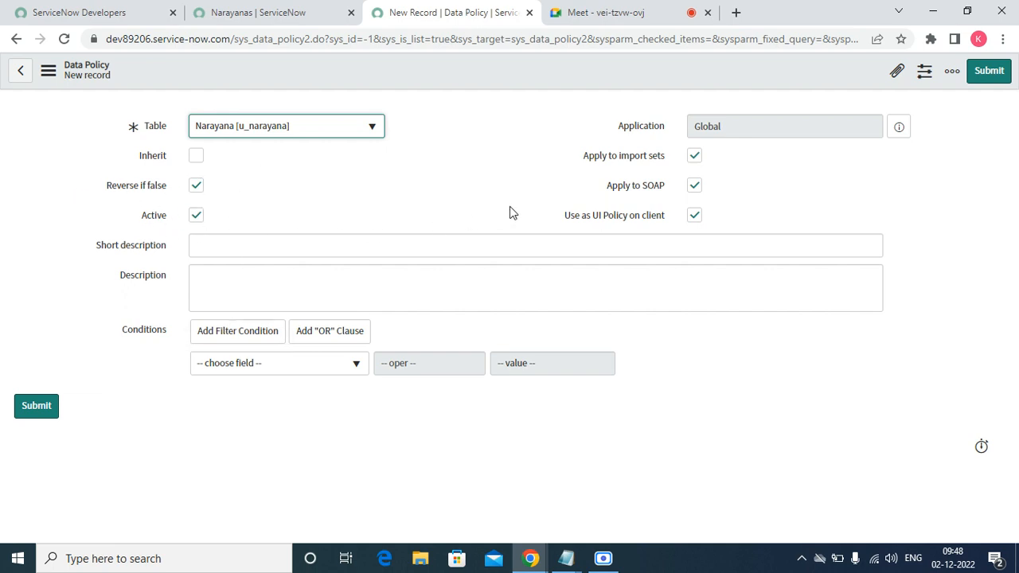
left_click(216, 245)
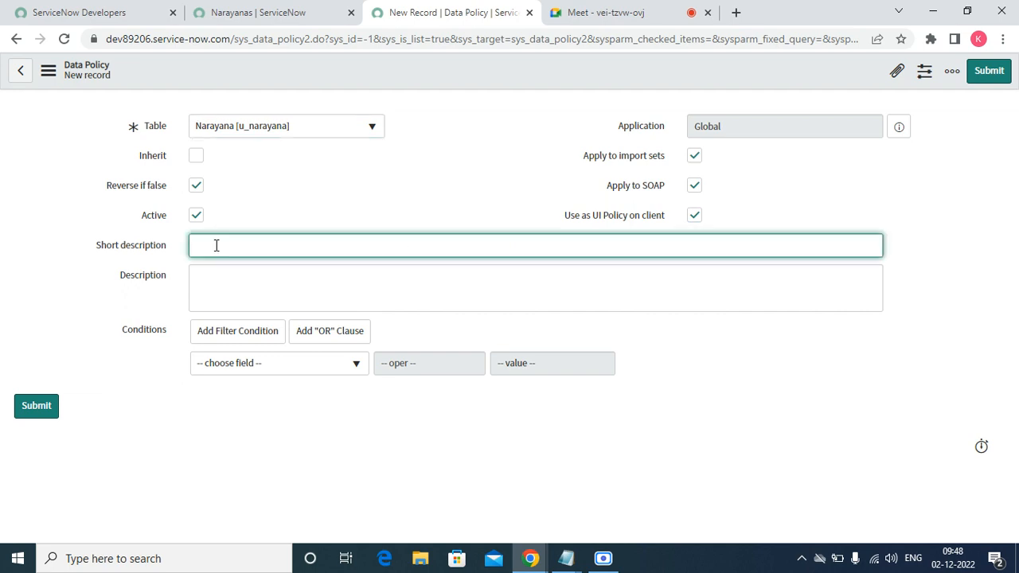
type("Hostel Details Visibilty")
Set the data policy's condition to Hostel is true and save the record without leaving the form.
left_click(277, 365)
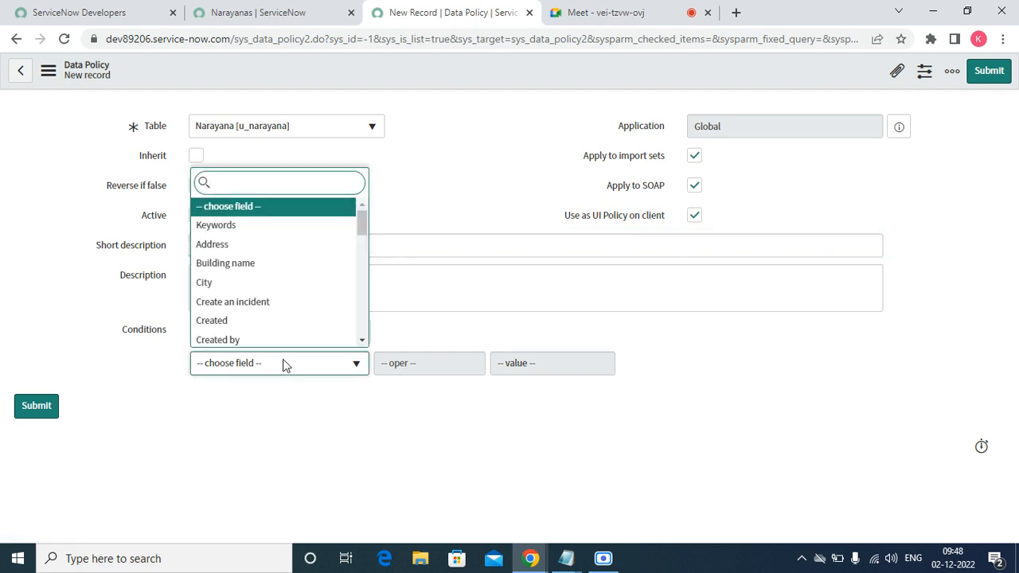
type("ho")
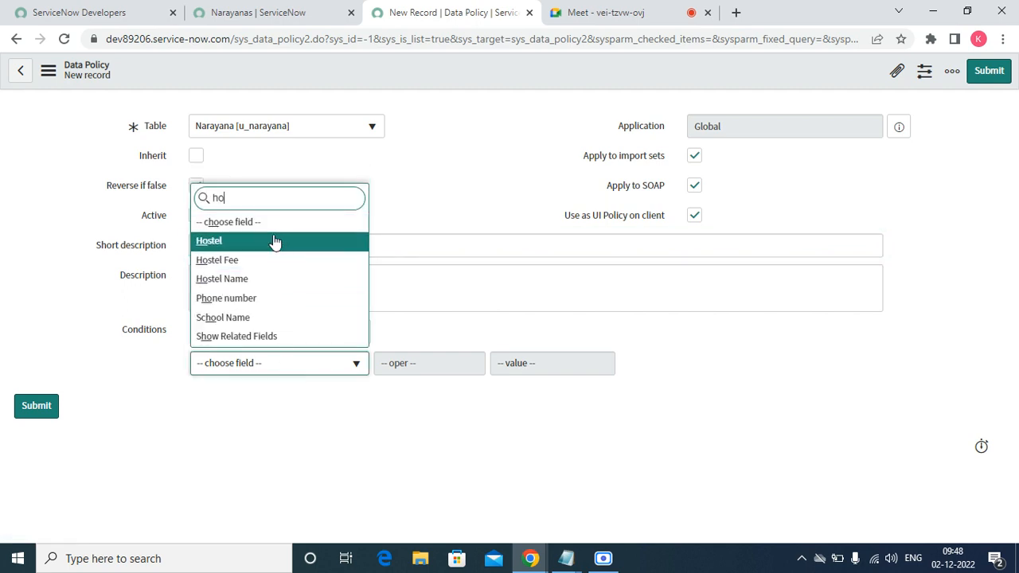
key("Return")
right_click(454, 71)
left_click(458, 76)
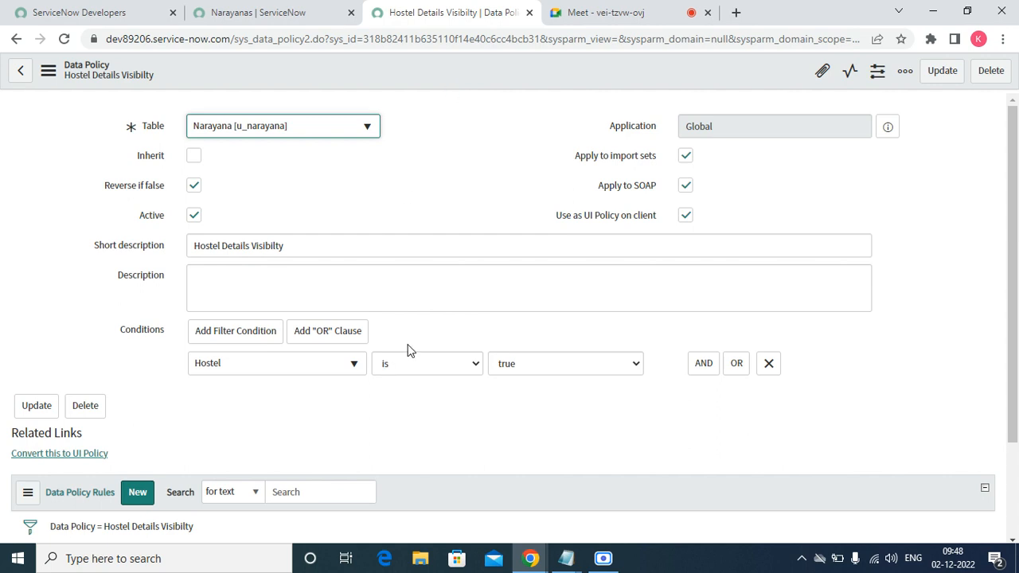
Examine the data policy's Apply to import sets and Apply to SOAP options.
mouse_move(579, 163)
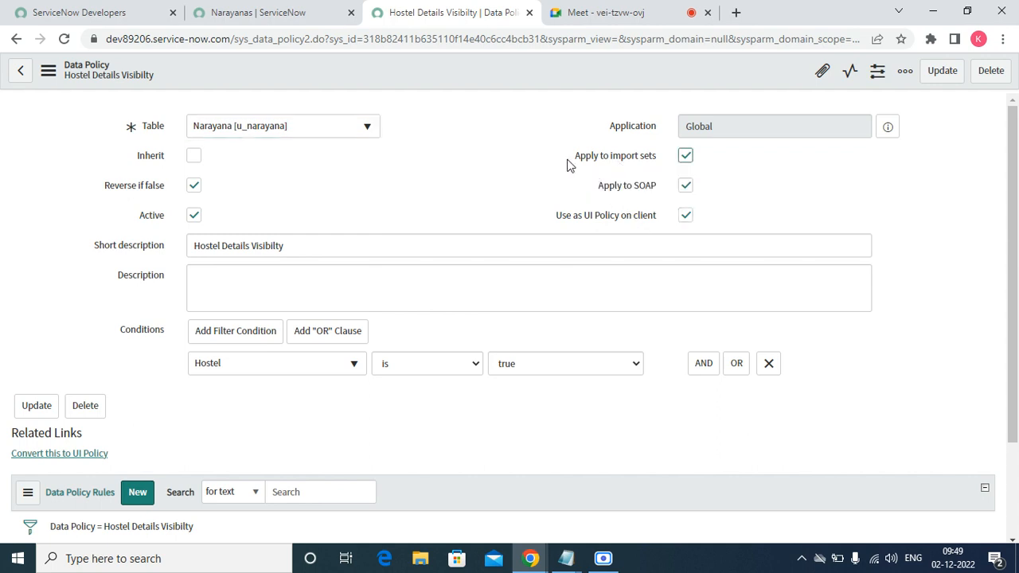
left_click_drag(573, 156, 664, 152)
double_click(609, 189)
mouse_move(619, 194)
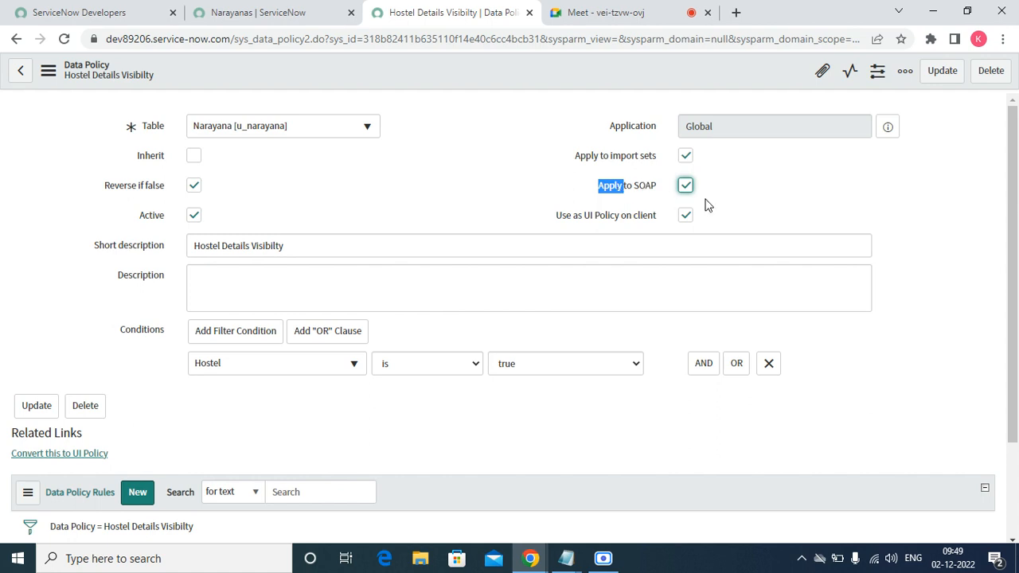
Start a new data policy rule under the Hostel Details Visibilty policy for the Building name field.
left_click(283, 280)
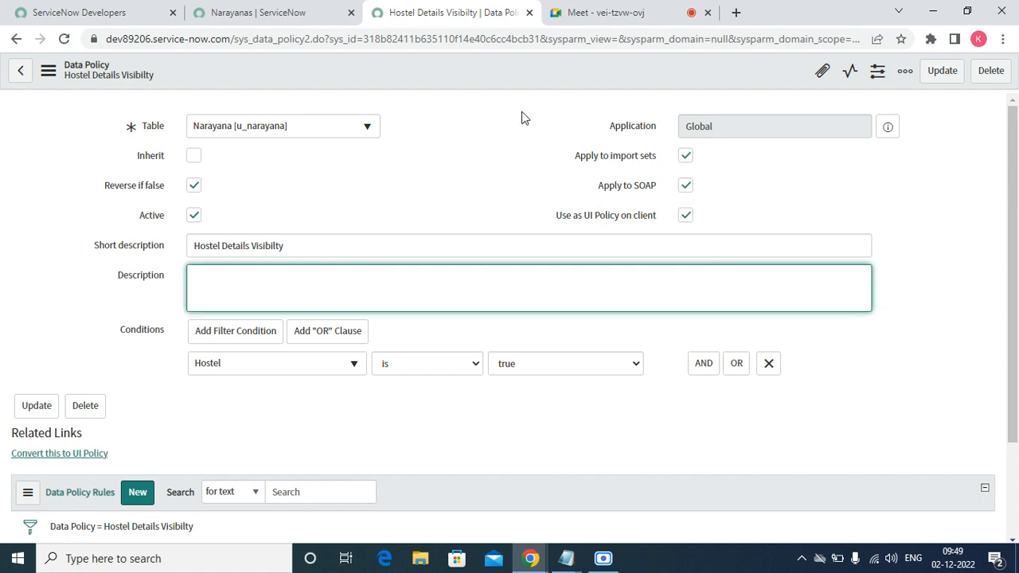
scroll(704, 296, "down", 1)
scroll(704, 297, "down", 1)
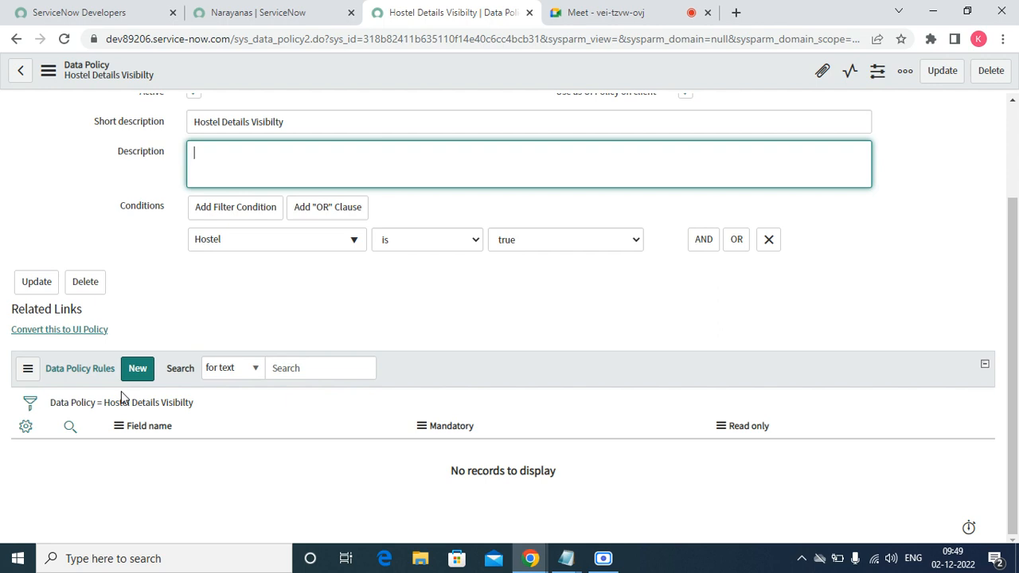
left_click(139, 371)
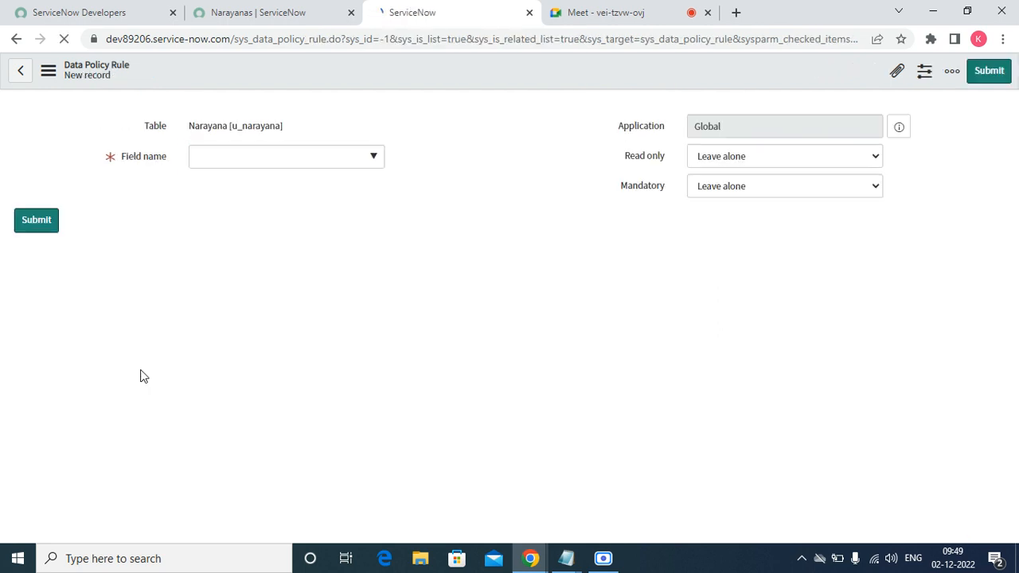
left_click(275, 164)
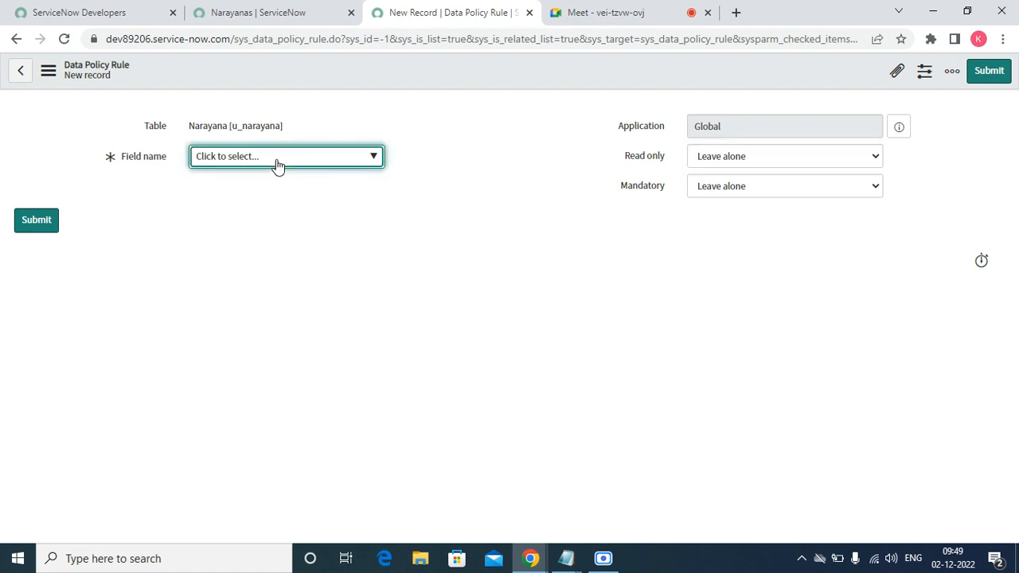
left_click(276, 163)
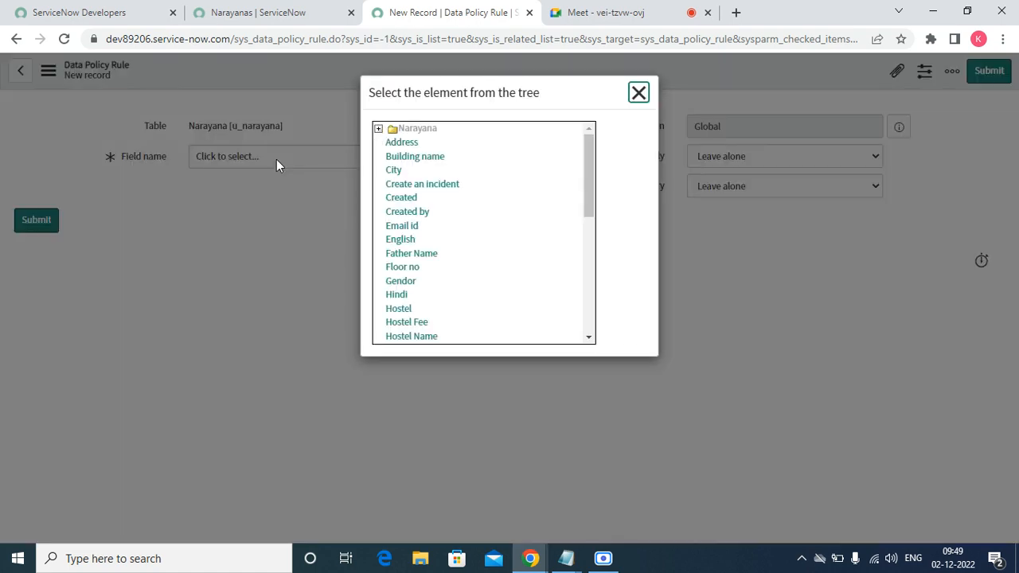
left_click(422, 157)
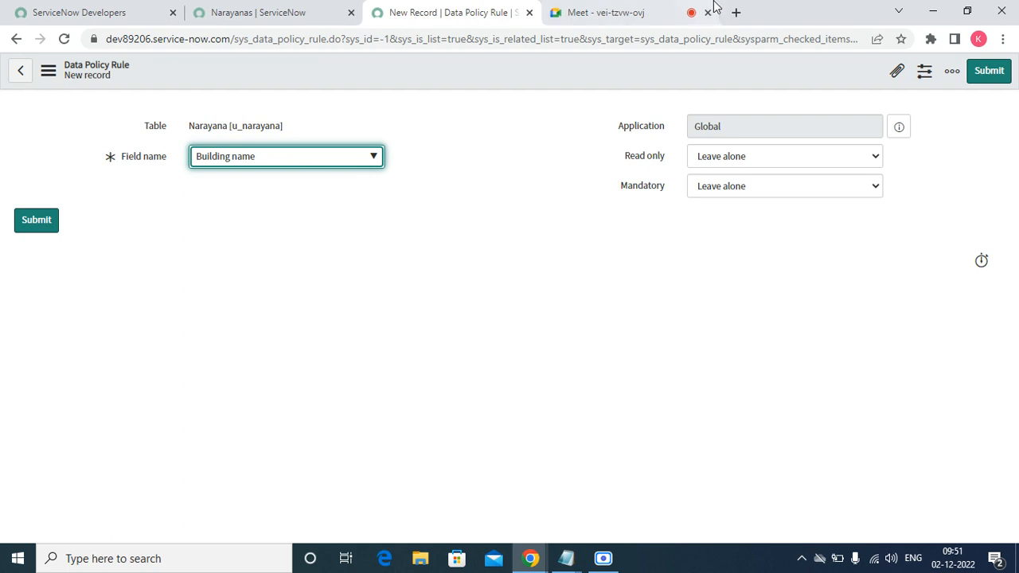
Set the Building name rule's Read only to Leave alone and Mandatory to True, and submit it.
left_click(750, 159)
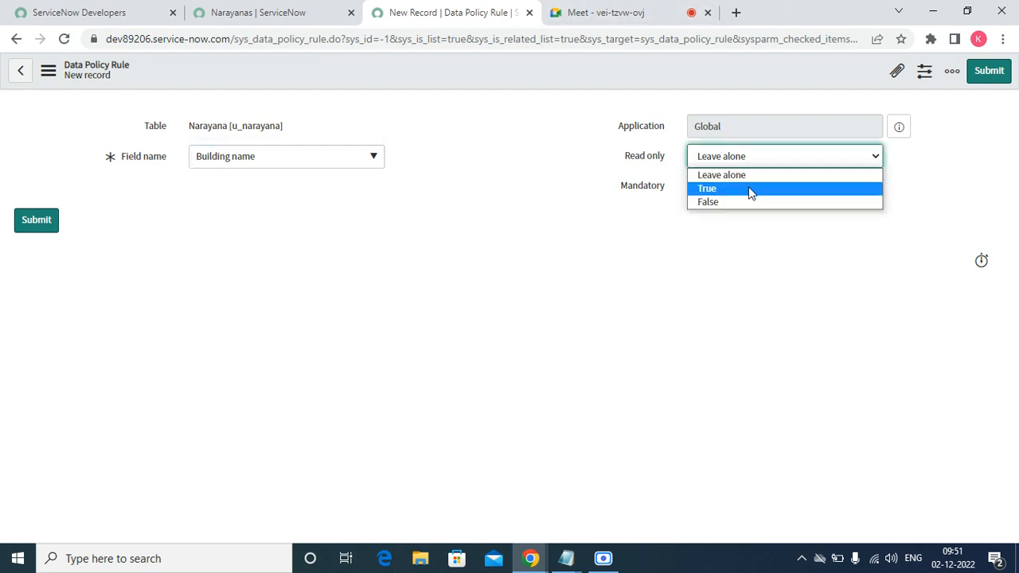
left_click(712, 202)
left_click(735, 156)
left_click(731, 174)
left_click(733, 186)
left_click(729, 218)
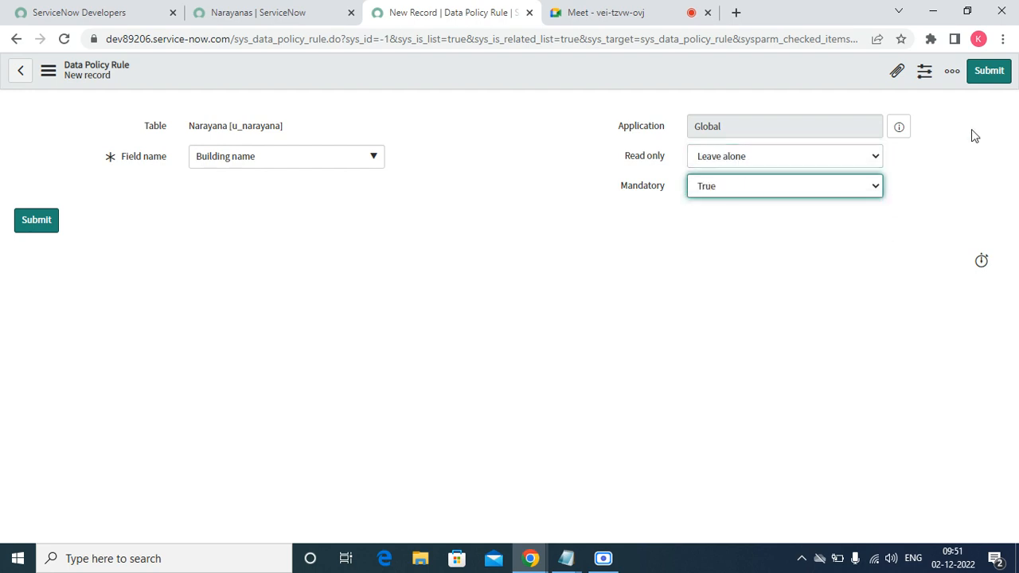
left_click(988, 77)
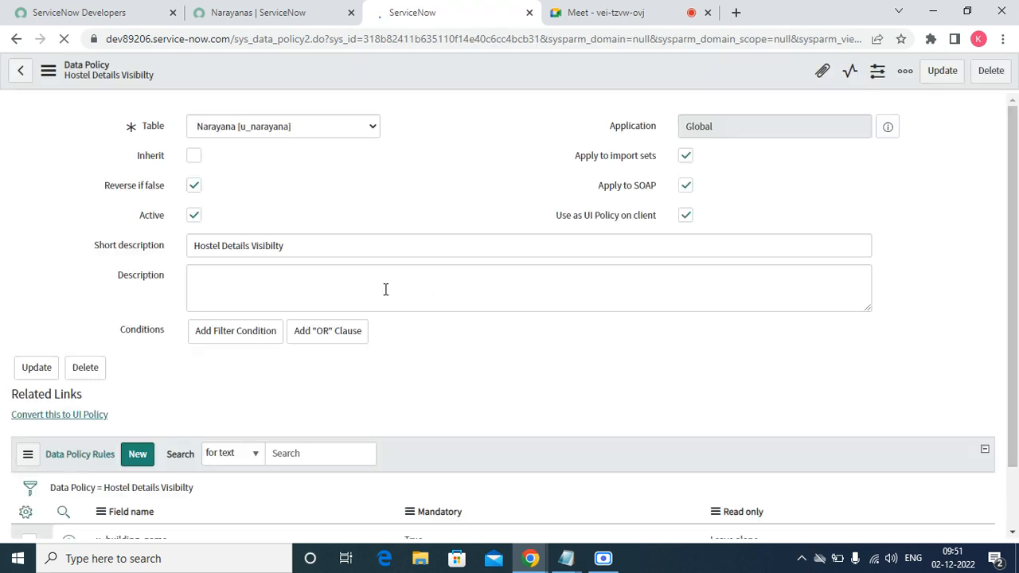
Add a data policy rule for the Hostel Name field with Mandatory set to True.
scroll(201, 353, "down", 2)
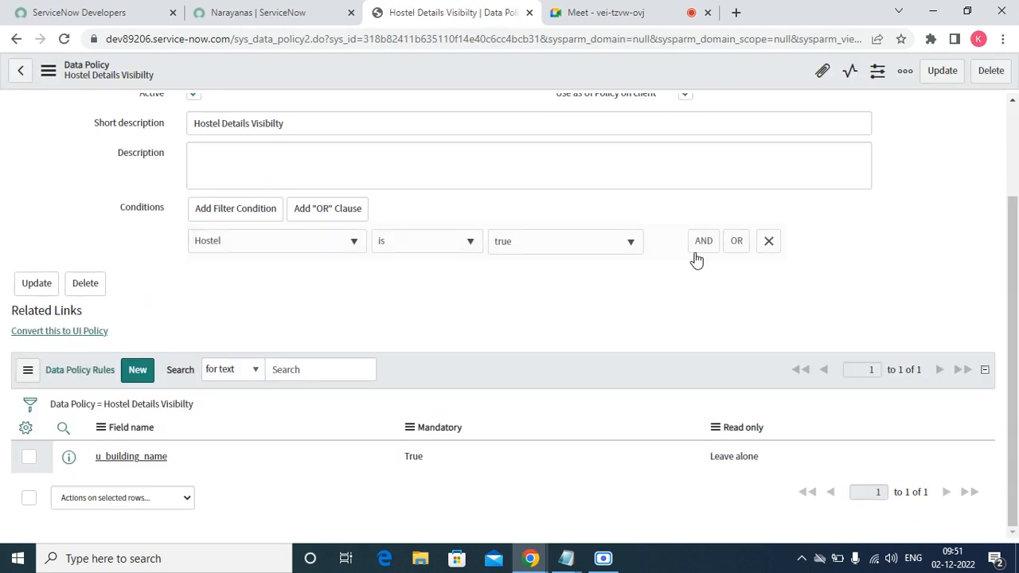
left_click(138, 379)
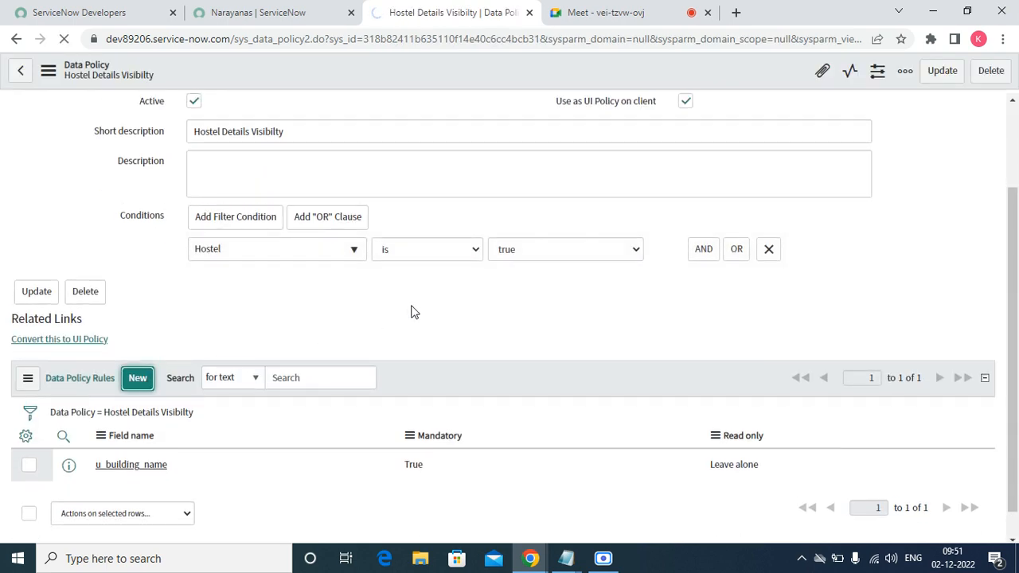
left_click(321, 165)
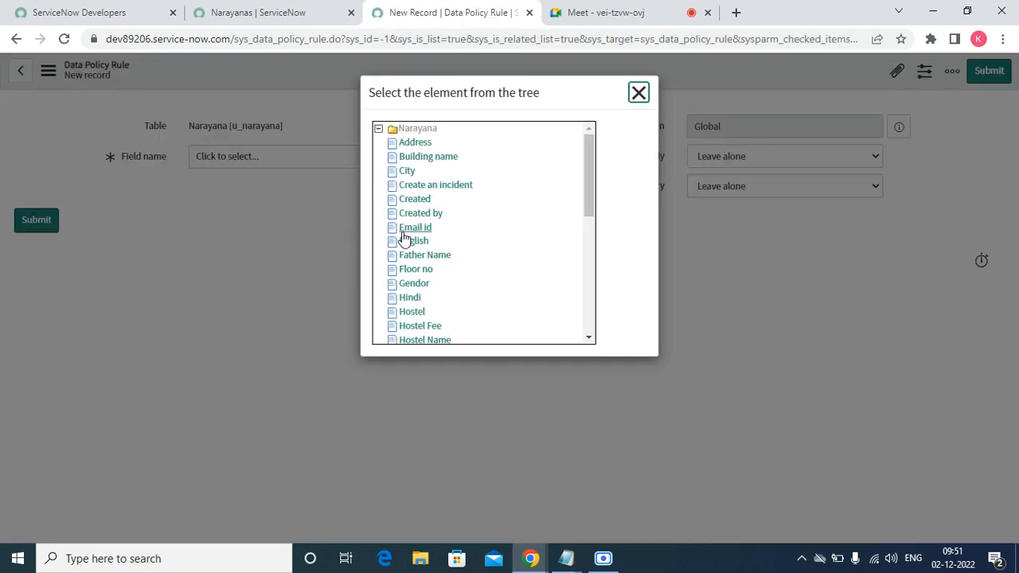
left_click(431, 327)
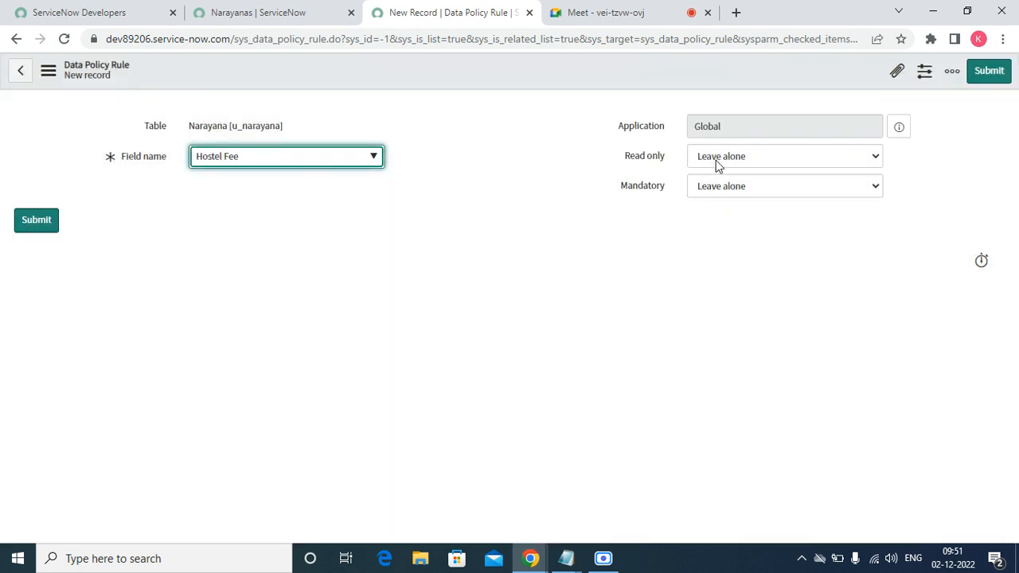
left_click(338, 160)
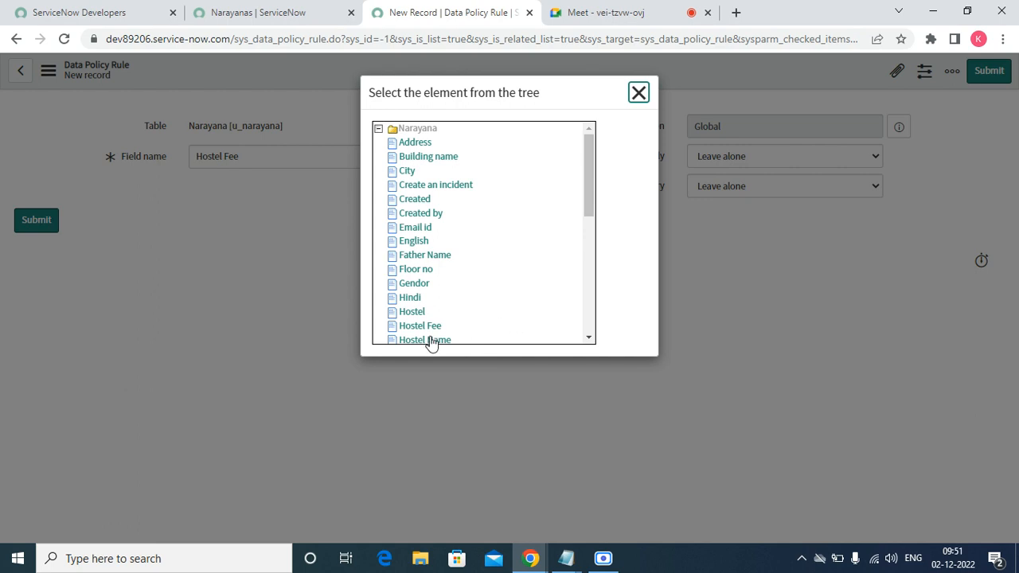
left_click(430, 341)
left_click(730, 189)
left_click(712, 218)
left_click(995, 71)
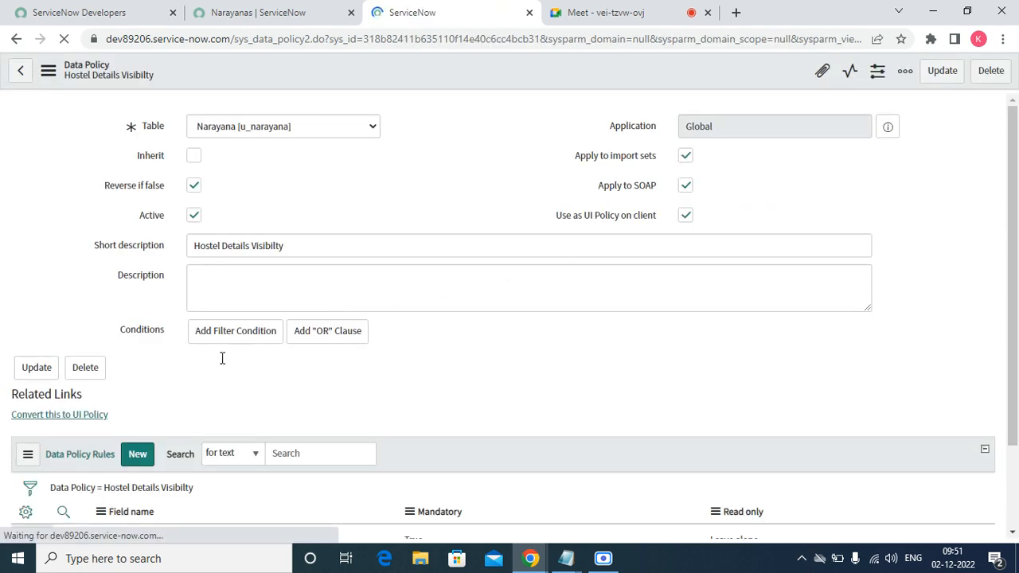
Add a data policy rule for the Room number field with Read only at Leave alone and Mandatory set to True.
left_click(138, 354)
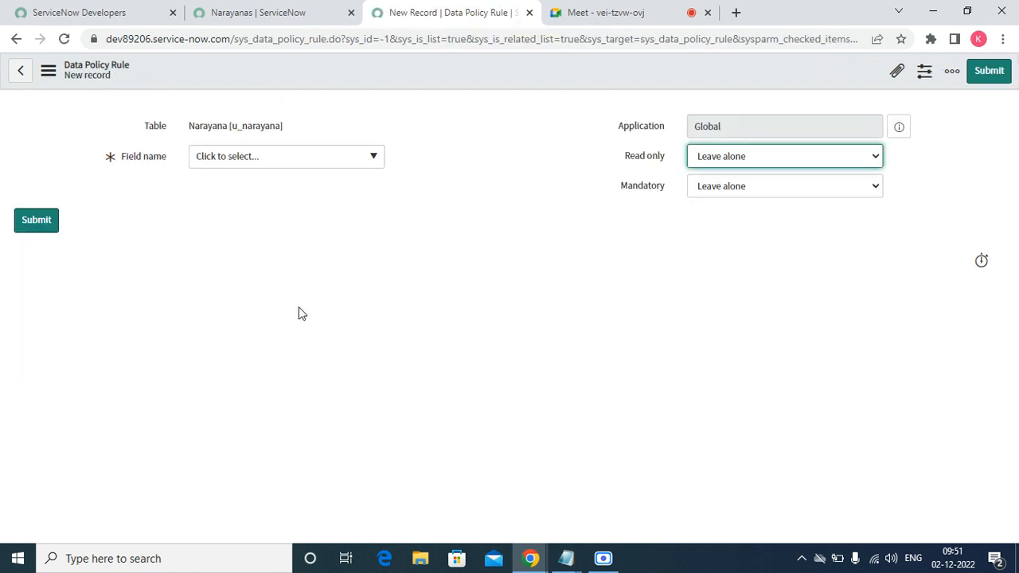
left_click(360, 167)
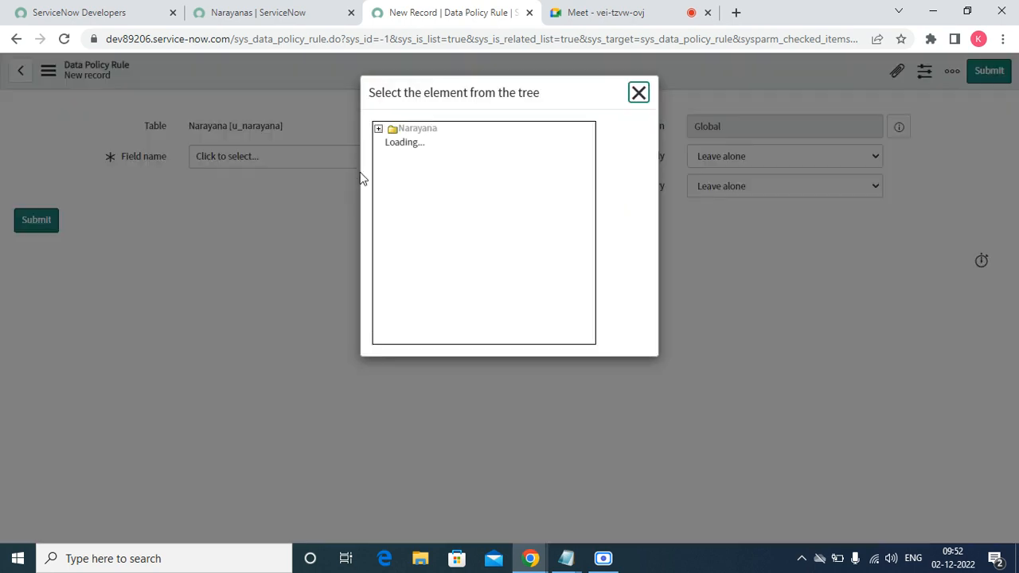
left_click_drag(588, 187, 591, 282)
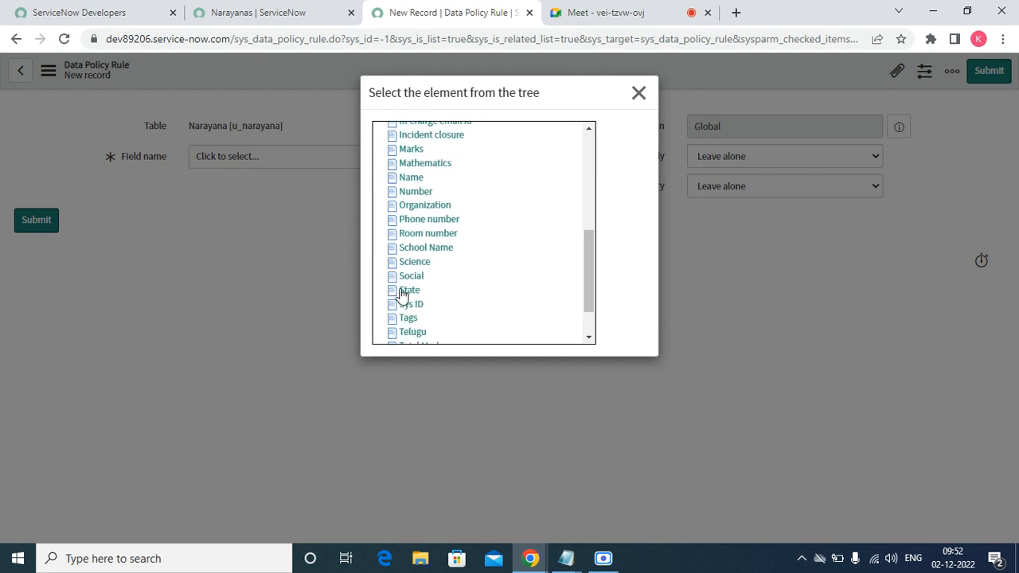
left_click(426, 233)
left_click(763, 161)
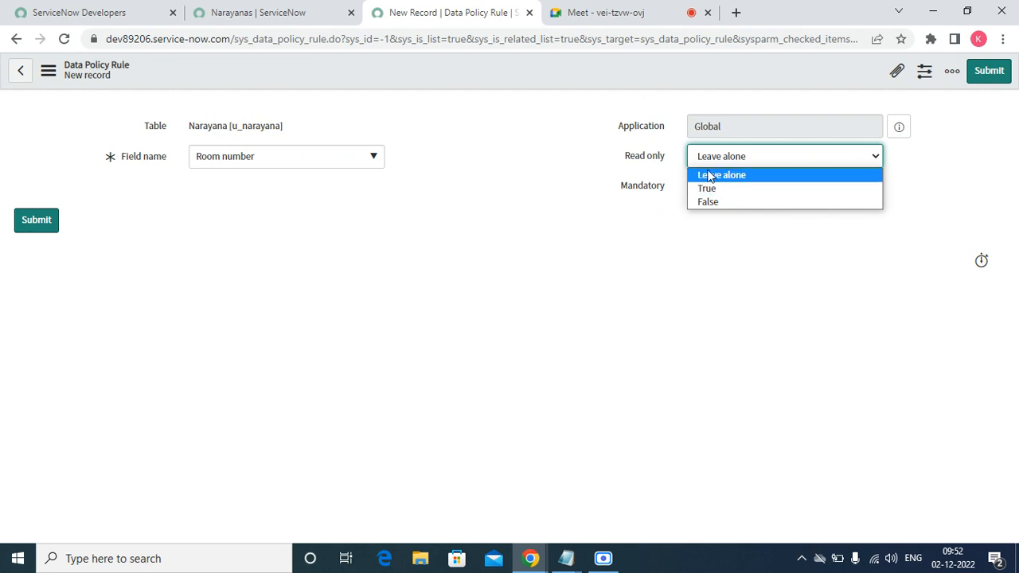
left_click(721, 174)
left_click(717, 185)
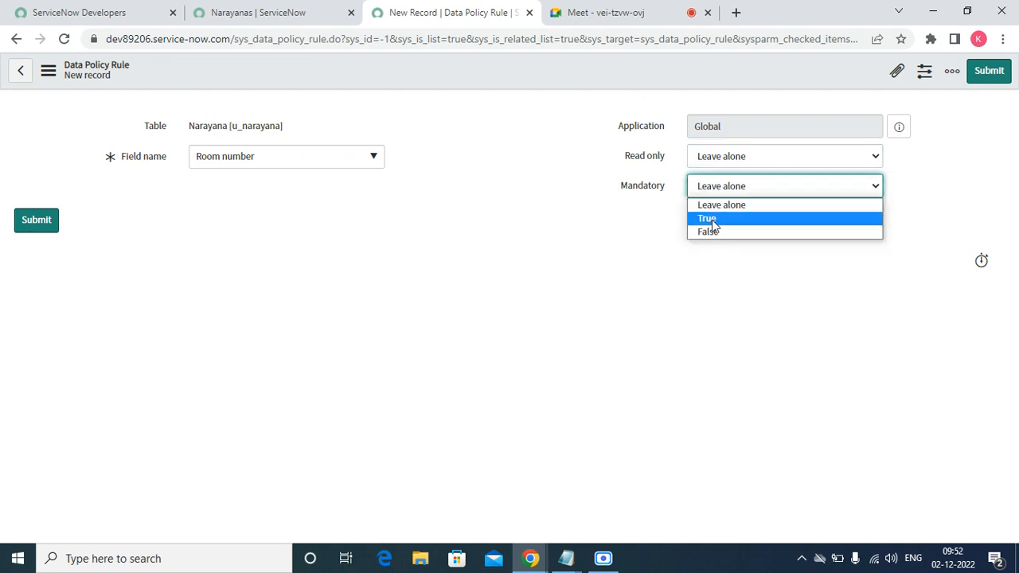
left_click(712, 220)
left_click(981, 74)
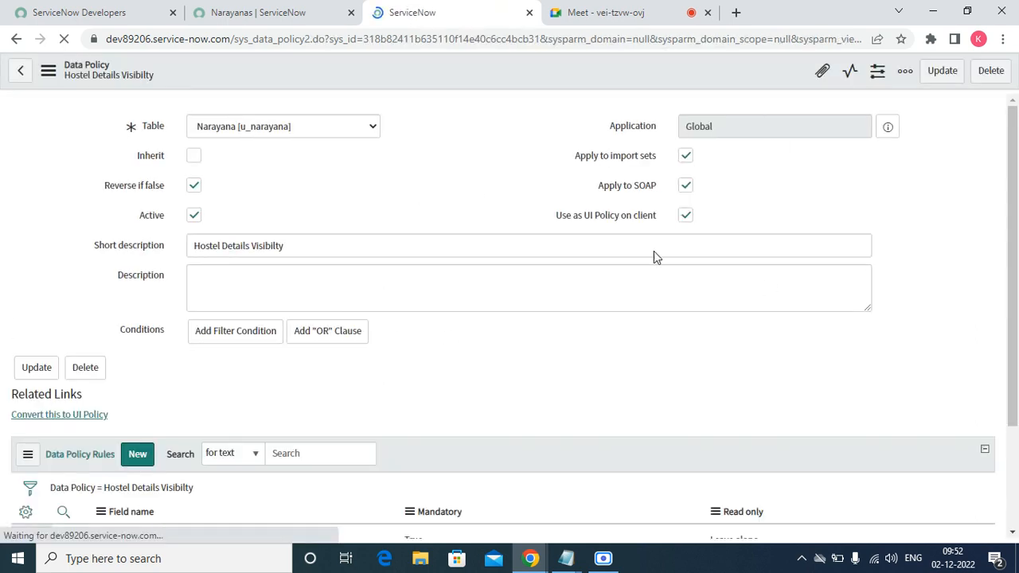
Add a data policy rule for the Floor no field with Mandatory set to True.
scroll(437, 380, "down", 3)
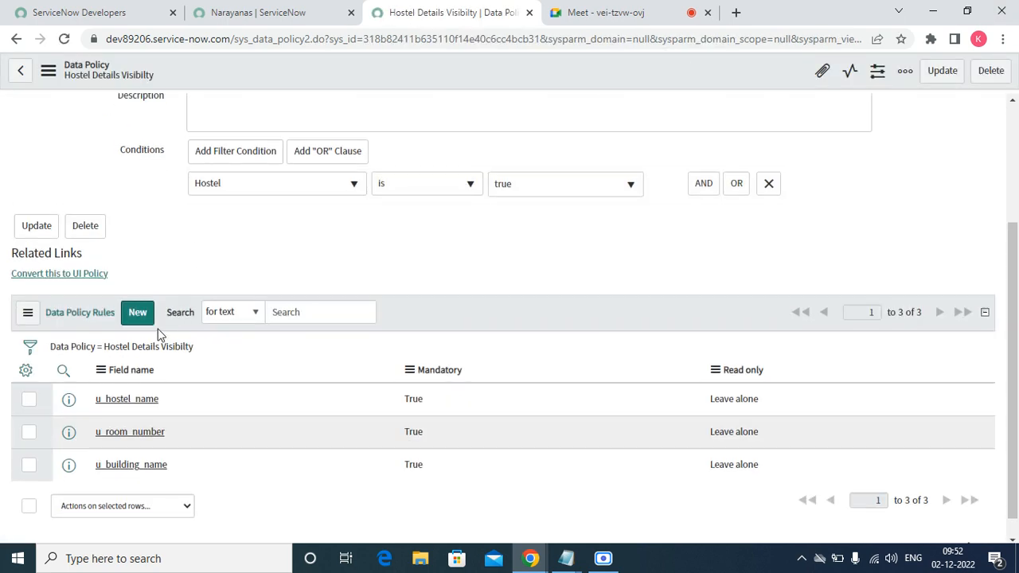
left_click(144, 320)
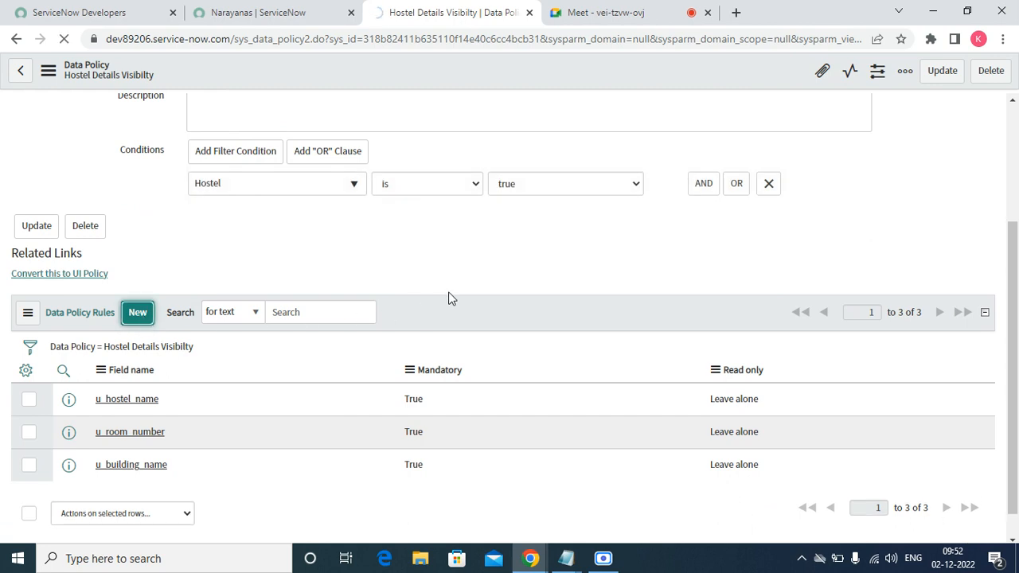
left_click(370, 167)
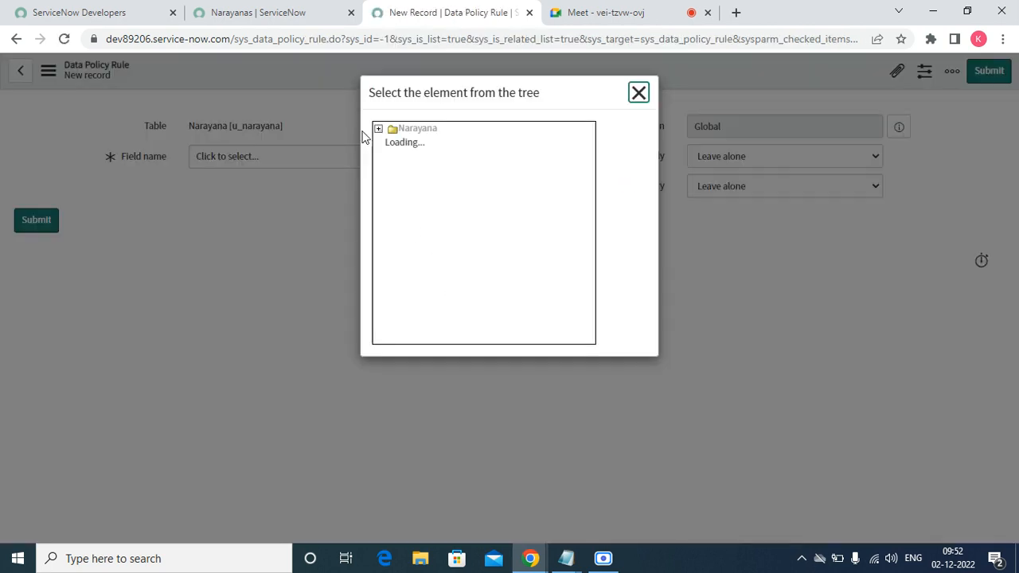
left_click(422, 270)
left_click(721, 184)
left_click(748, 216)
left_click(985, 73)
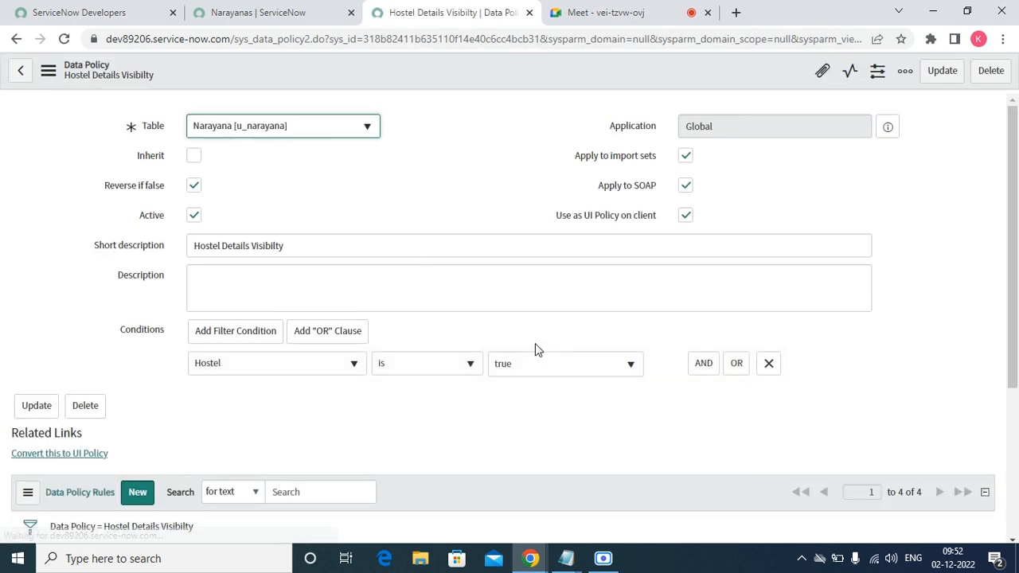
Add a data policy rule making the Hostel Fee field mandatory, and sort the policy's rules by field name from a to z.
scroll(477, 358, "down", 3)
left_click(135, 263)
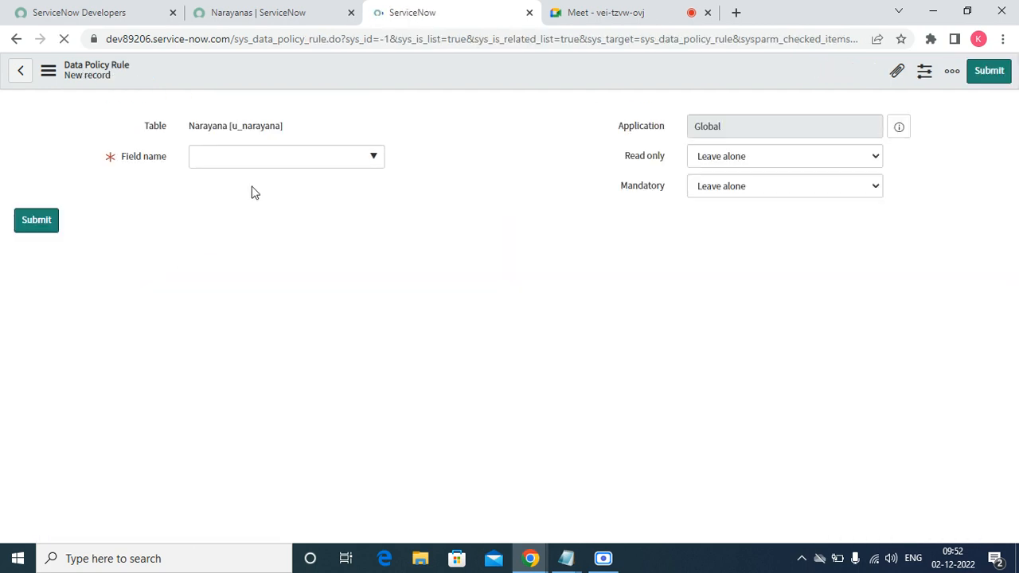
left_click(290, 163)
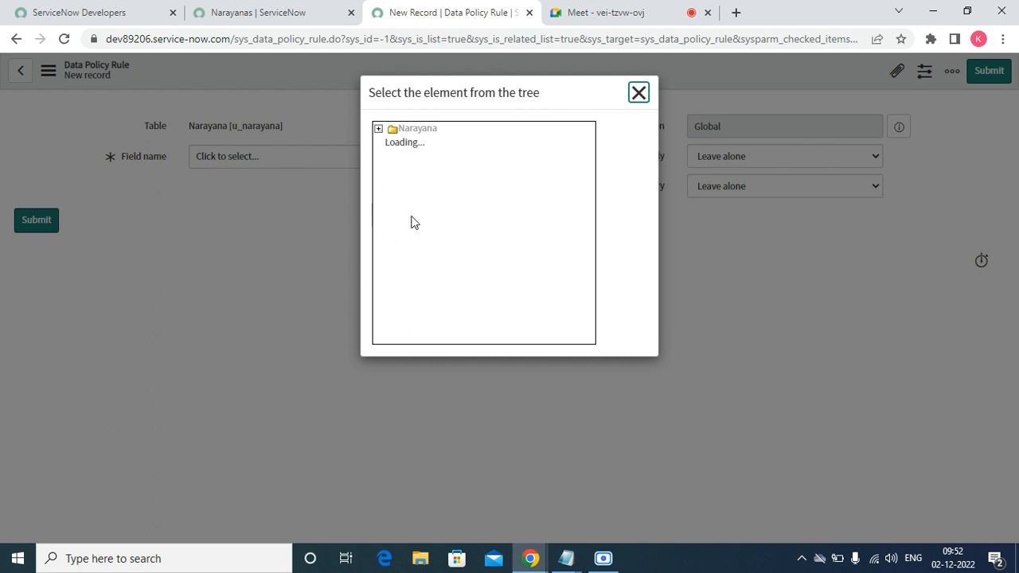
left_click_drag(590, 190, 596, 263)
left_click(415, 142)
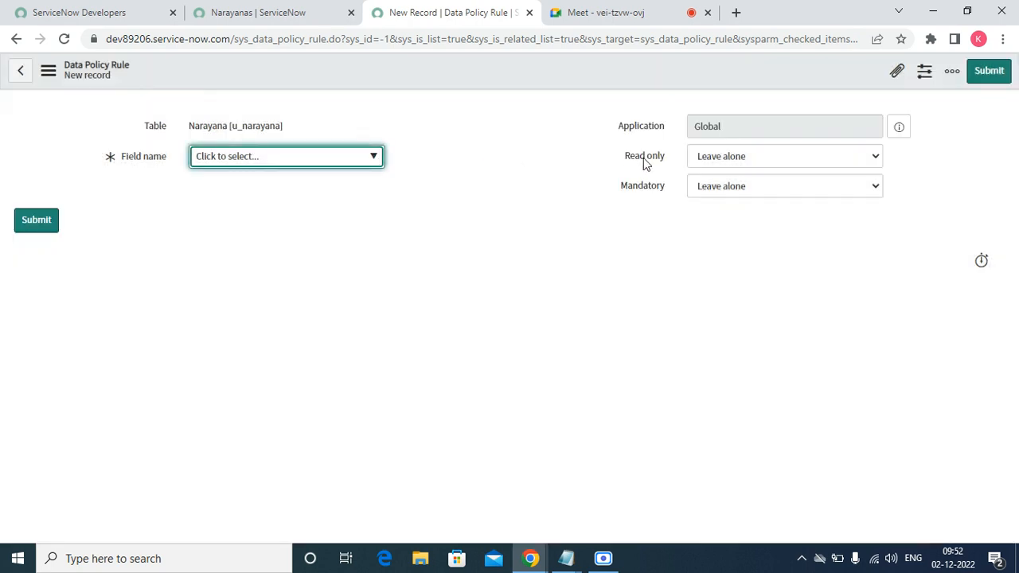
left_click(762, 188)
left_click(734, 218)
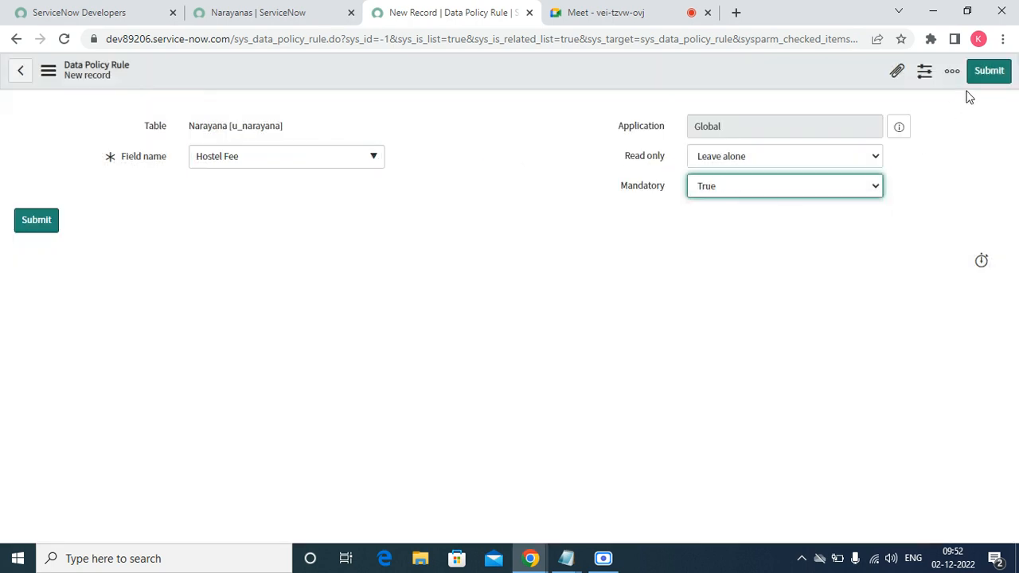
left_click(992, 70)
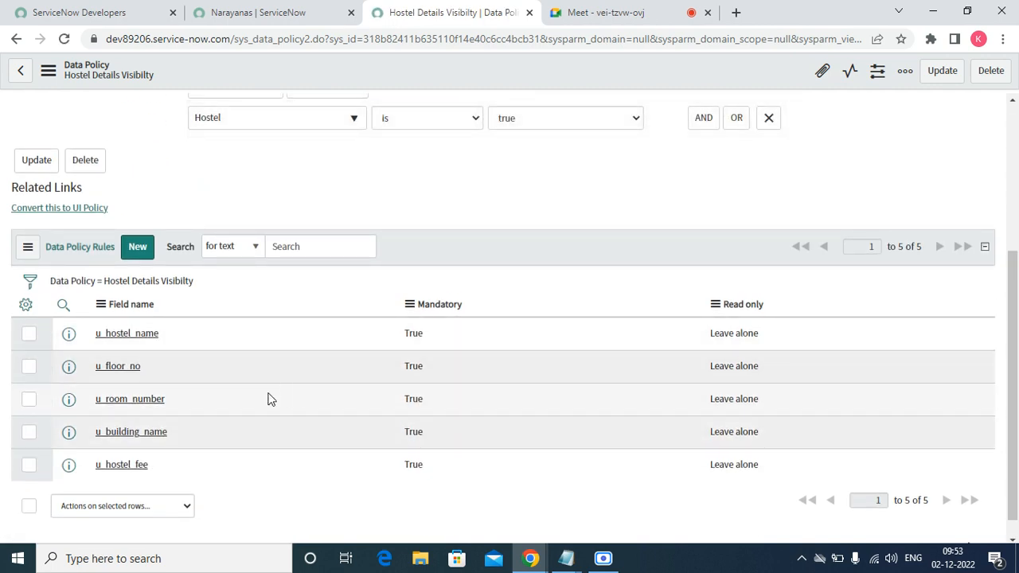
right_click(130, 310)
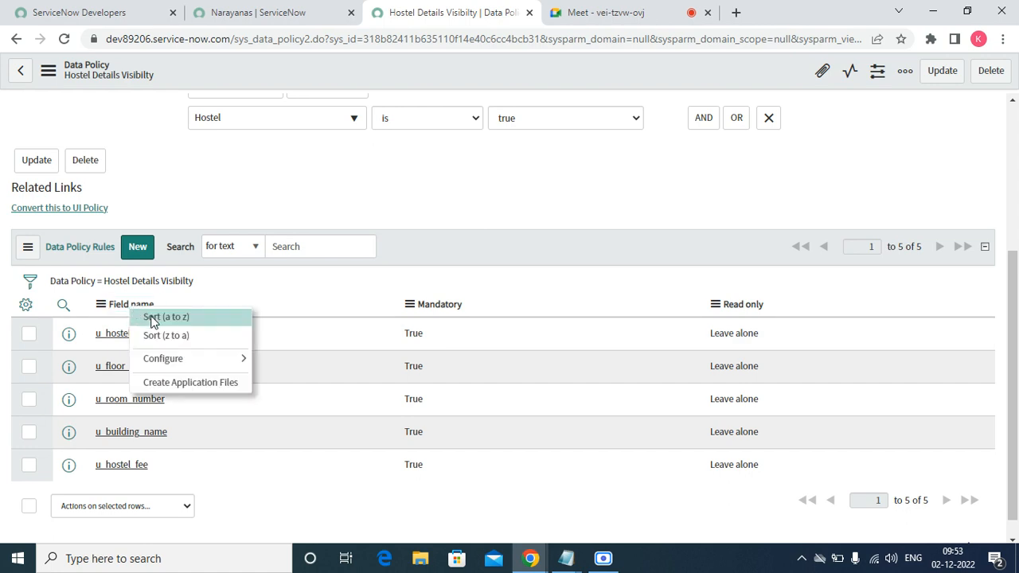
left_click(152, 317)
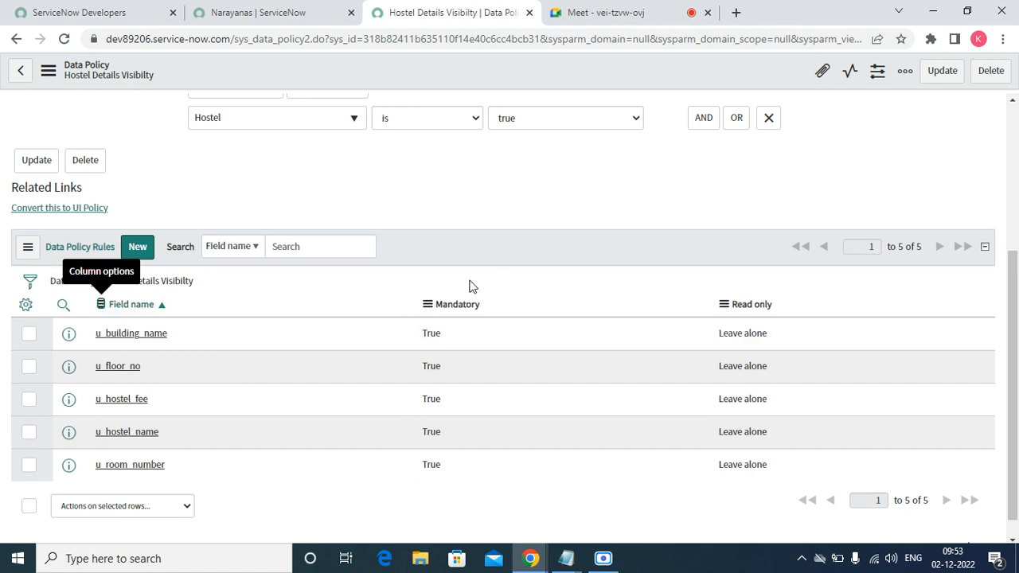
Test the data policy in the Narayanas list by trying to set Hostel to true on the second record.
left_click(277, 11)
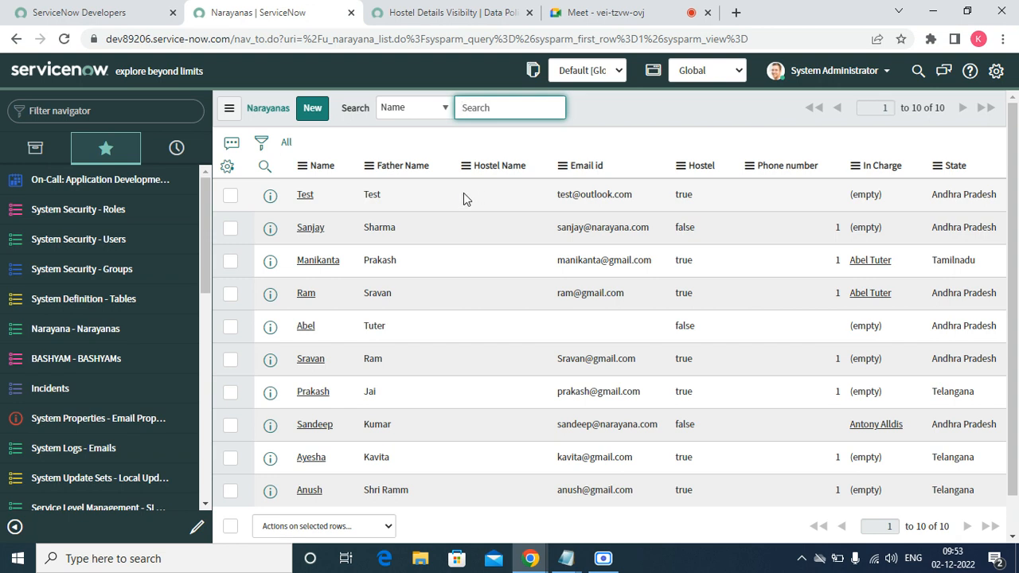
left_click(697, 233)
double_click(697, 234)
left_click(697, 234)
left_click(693, 250)
left_click(745, 228)
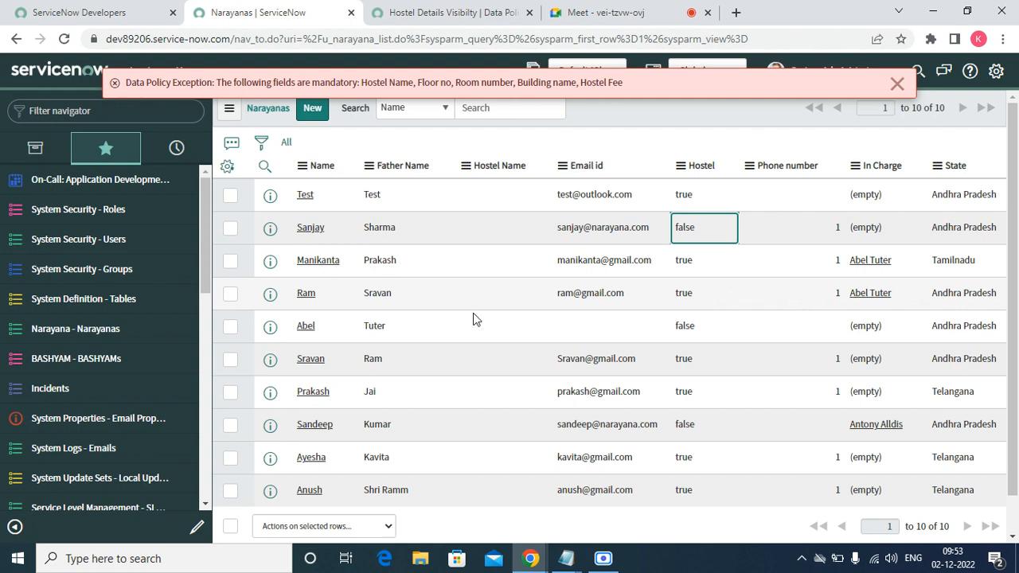
left_click_drag(125, 79, 436, 83)
left_click(350, 85)
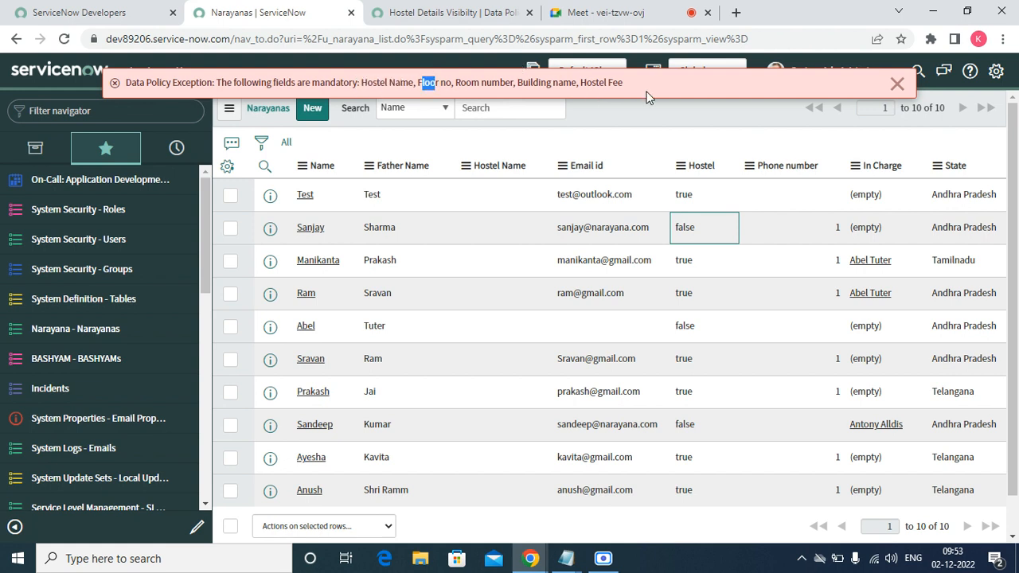
Dismiss the data policy error and refresh the Narayanas list.
left_click(898, 83)
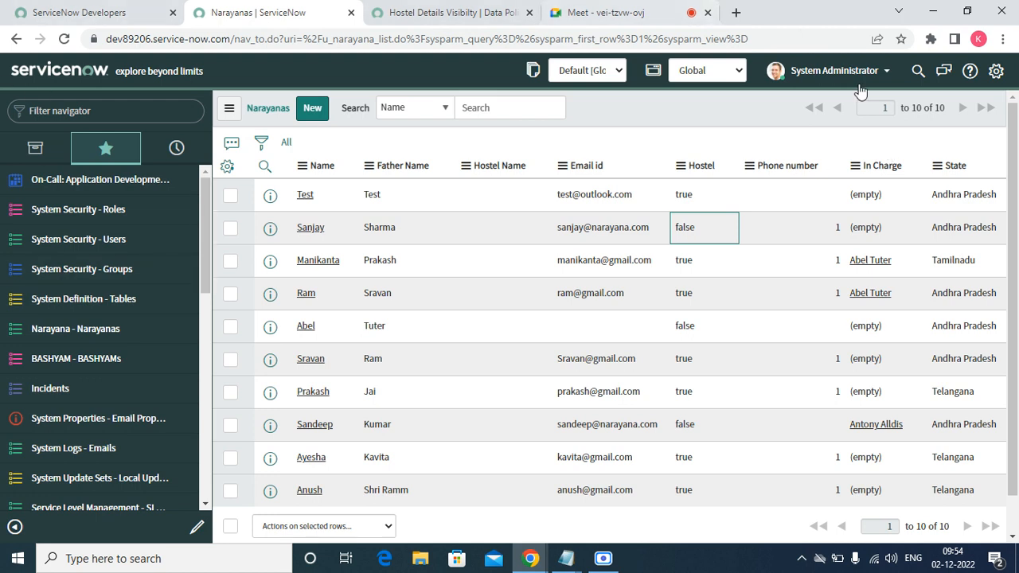
right_click(703, 101)
mouse_move(733, 159)
left_click(739, 182)
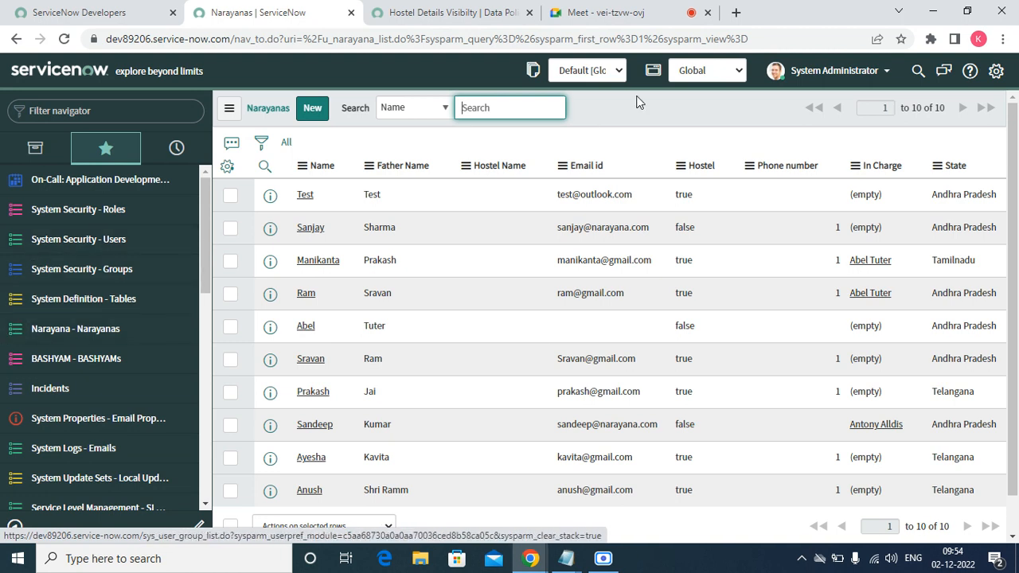
right_click(661, 97)
left_click(723, 186)
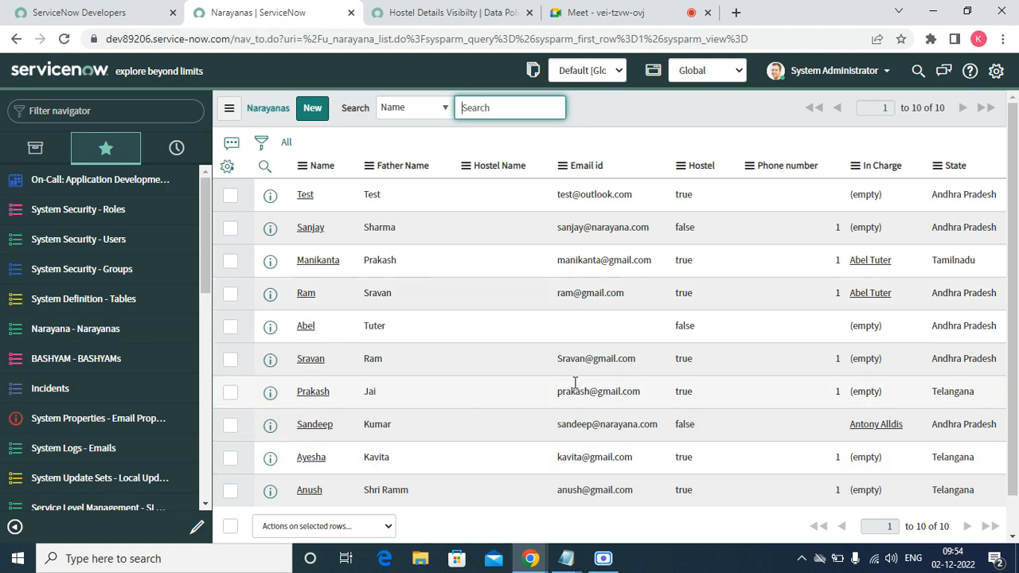
Set Hostel to false on the Test record directly in the Narayanas list.
left_click(699, 199)
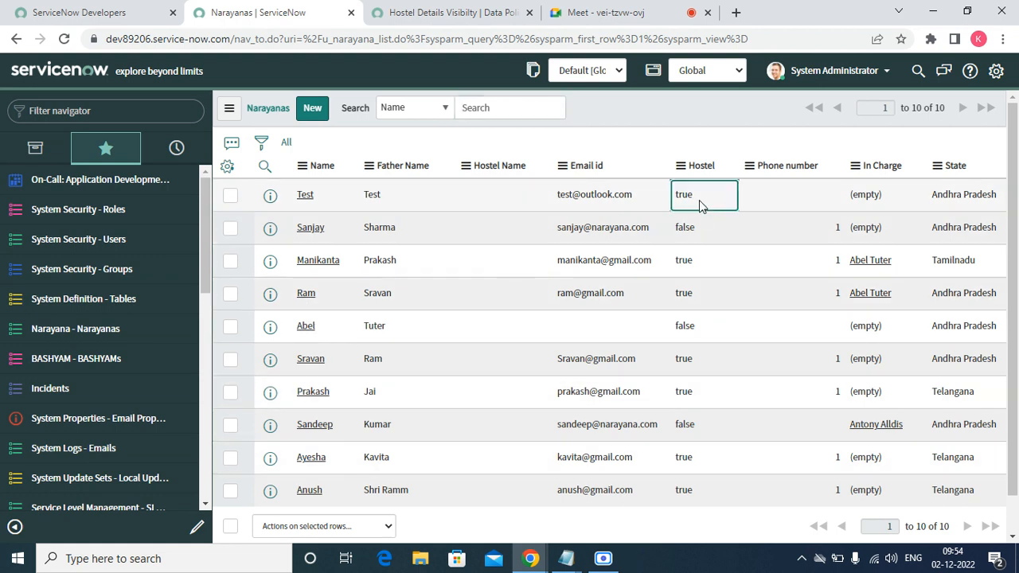
double_click(691, 199)
left_click(705, 199)
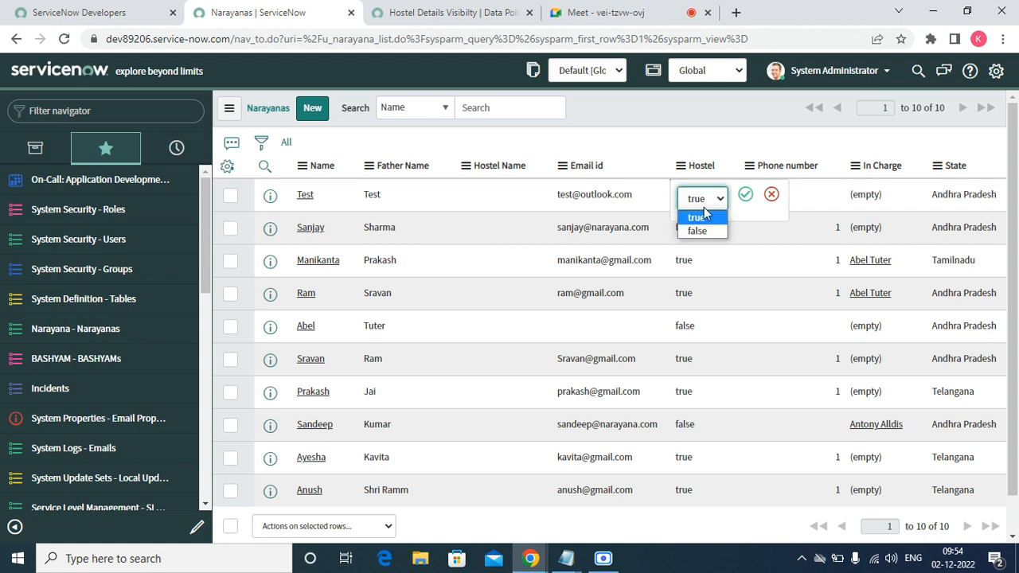
left_click(700, 230)
left_click(740, 200)
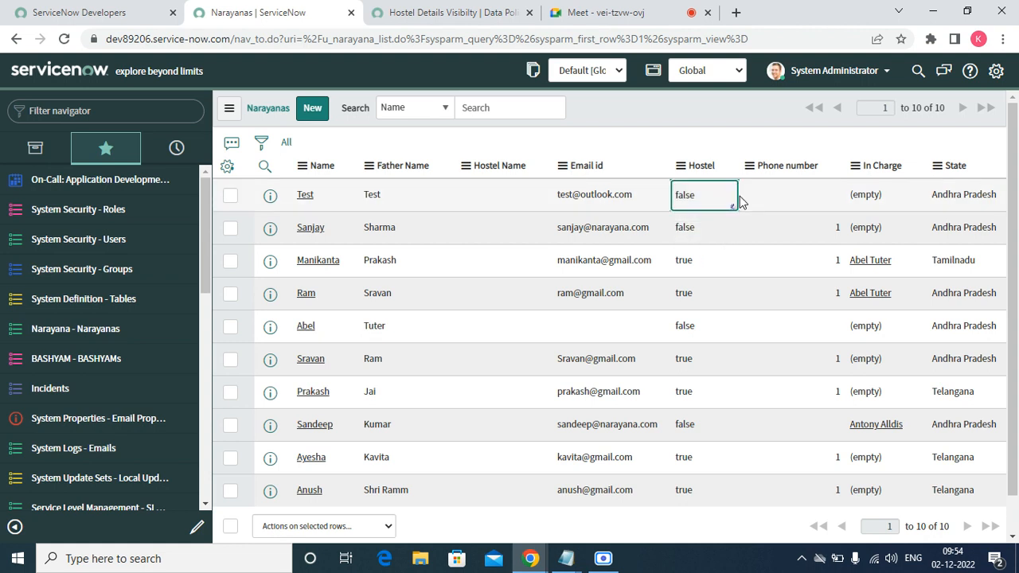
Try to set Hostel back to true on the Test record in the list, and dismiss the resulting error.
double_click(686, 204)
left_click(700, 199)
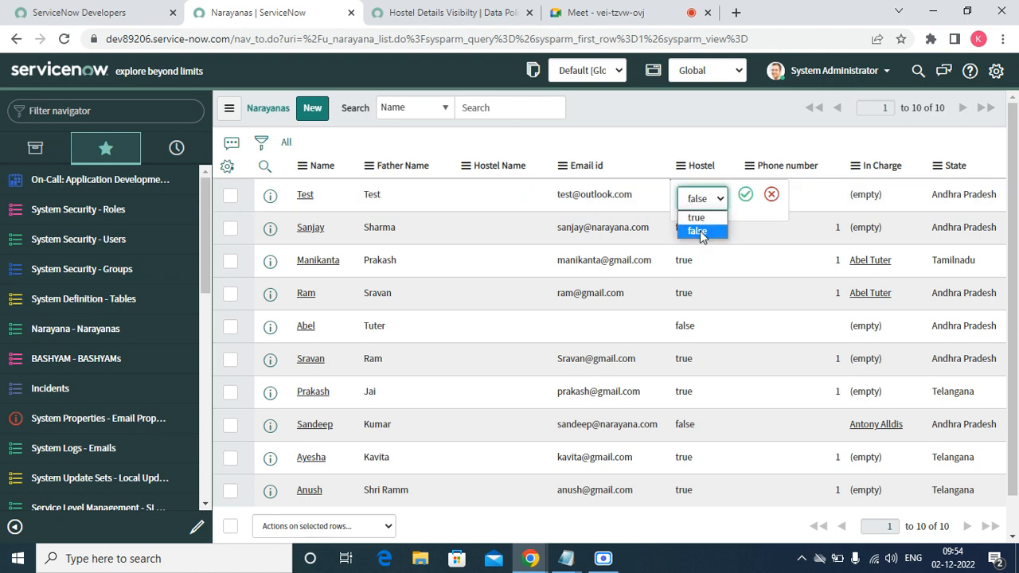
left_click(694, 216)
left_click(744, 197)
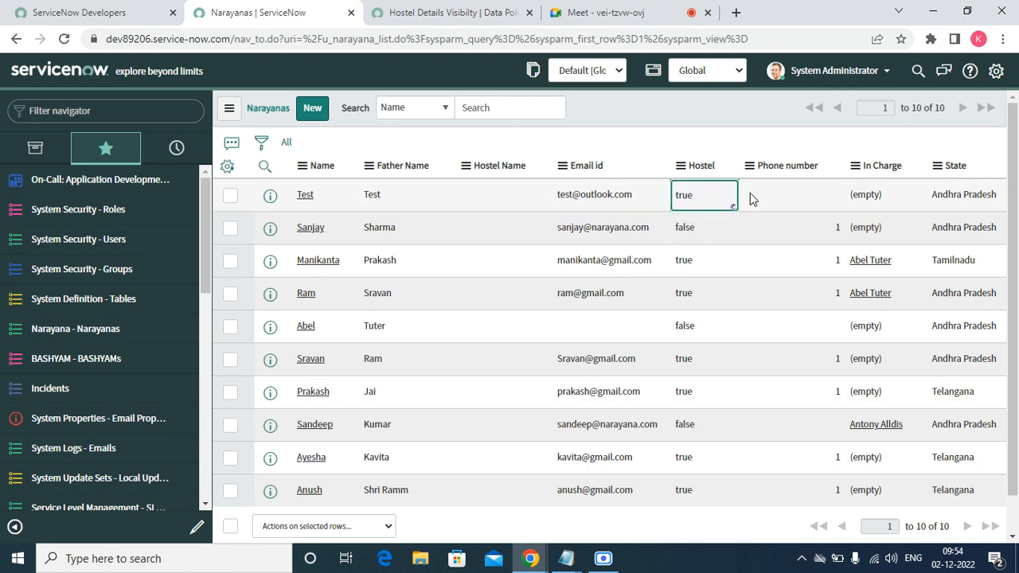
left_click_drag(125, 82, 211, 82)
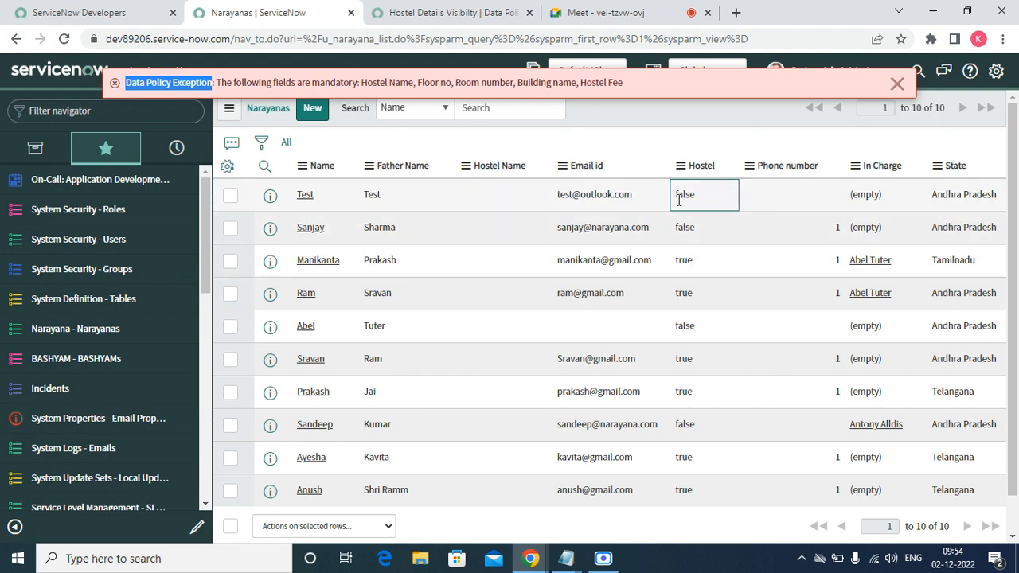
left_click(788, 197)
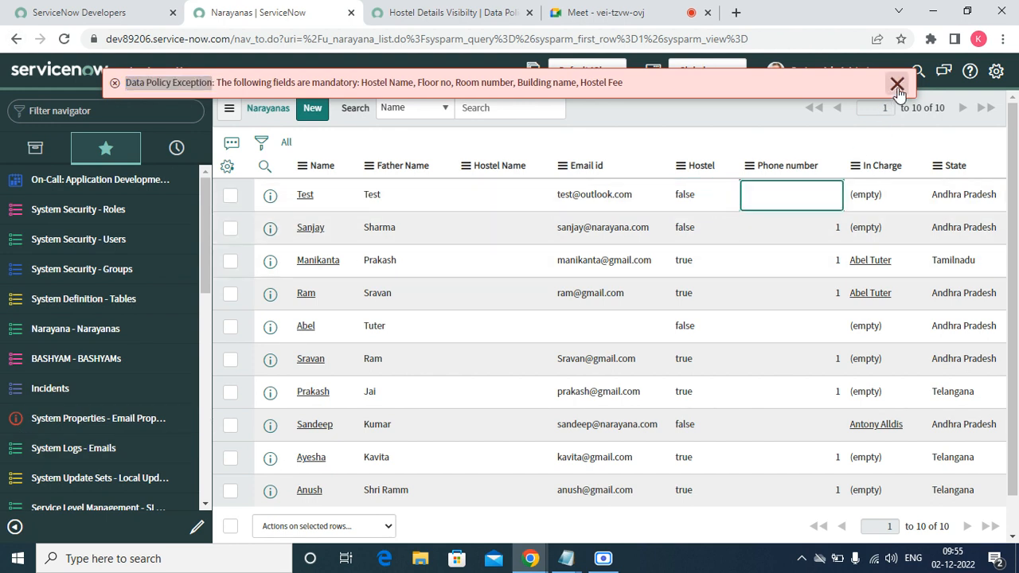
left_click(897, 84)
Try to change the phone number of the third record in the list, and dismiss the resulting errors.
double_click(780, 198)
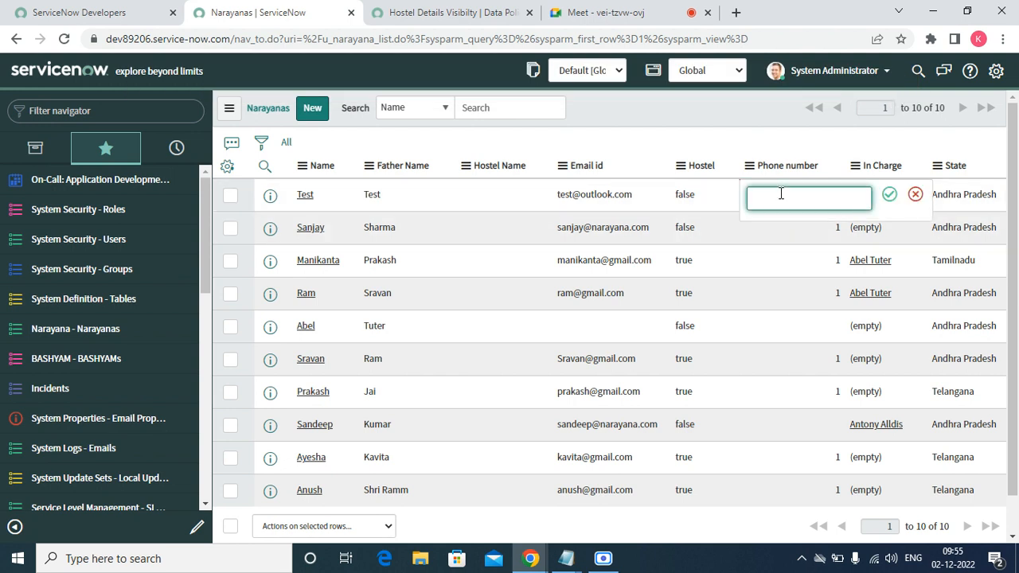
double_click(786, 264)
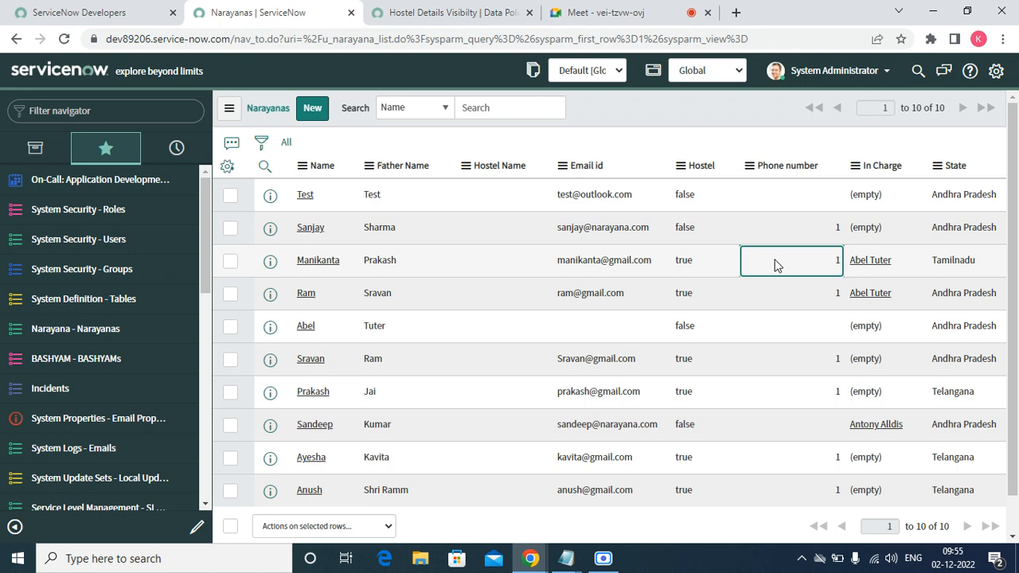
double_click(775, 261)
type("123")
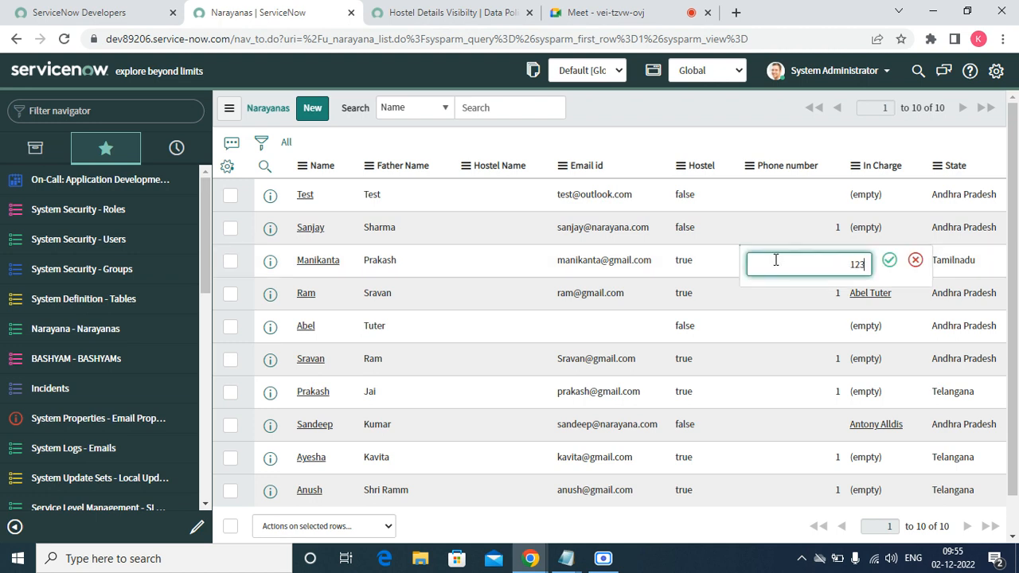
left_click(889, 260)
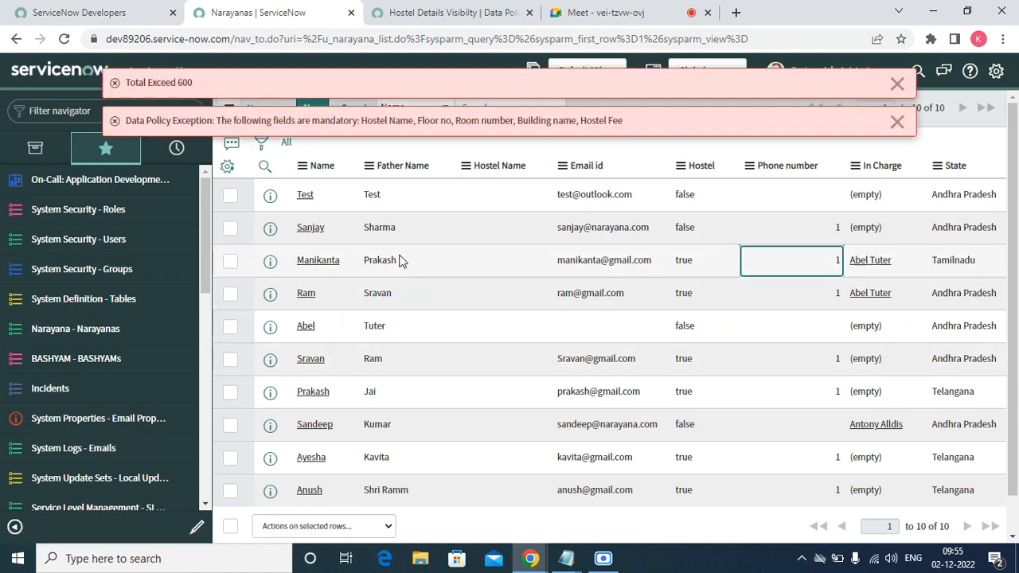
left_click_drag(126, 120, 206, 120)
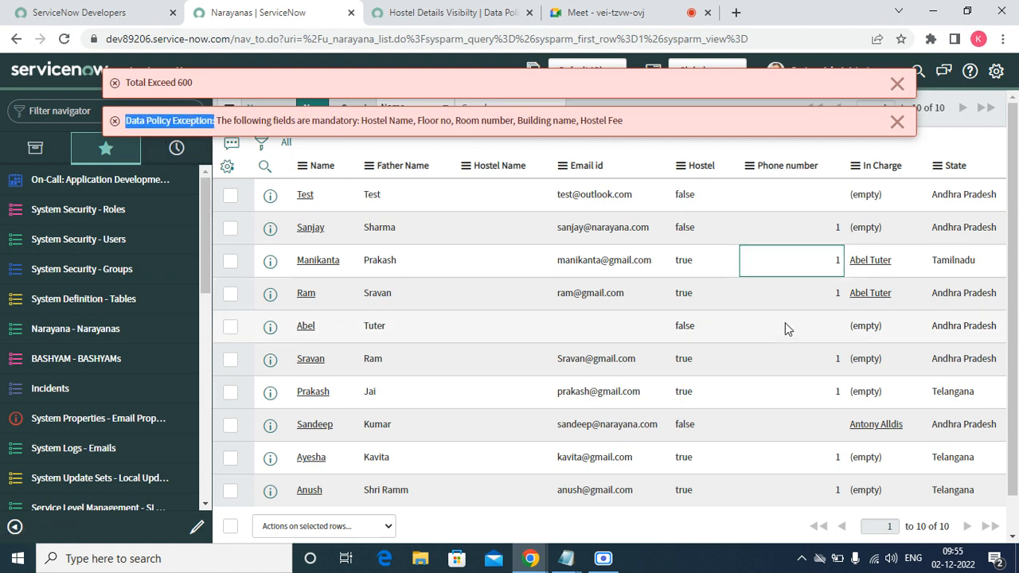
left_click(897, 122)
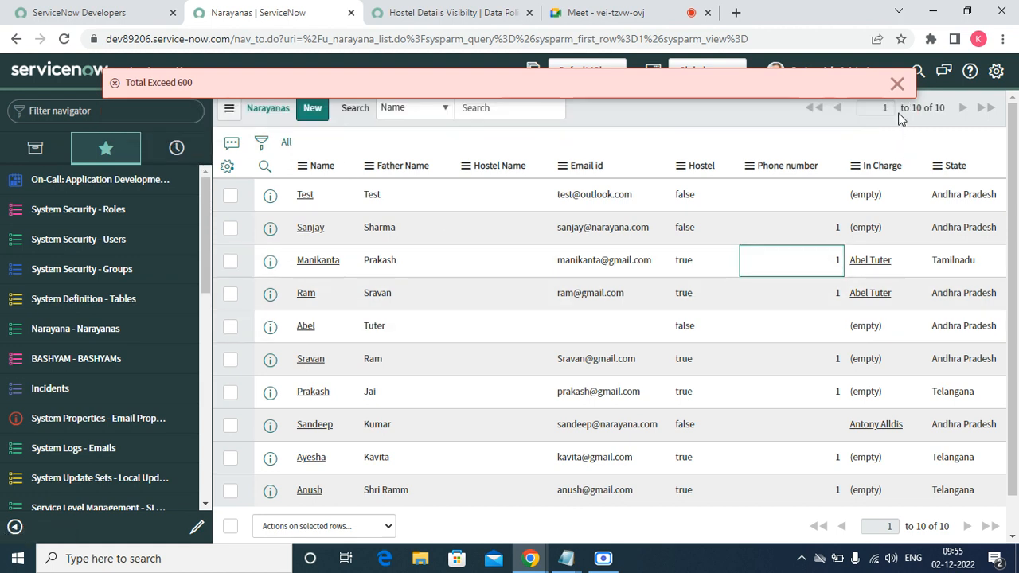
left_click(897, 83)
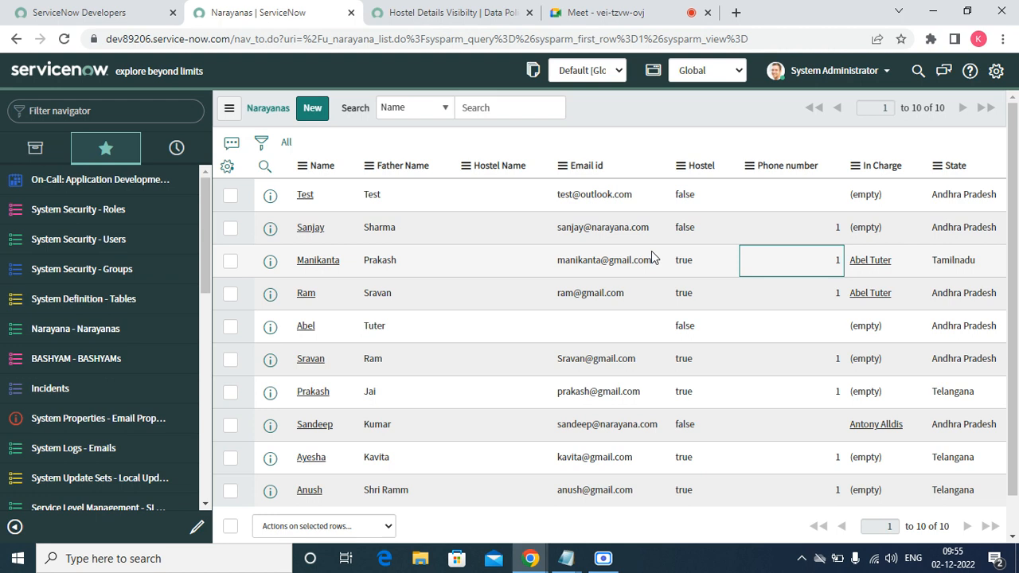
Try to change the phone number of the fourth record in the list, and dismiss the resulting errors.
left_click(816, 296)
left_click(816, 296)
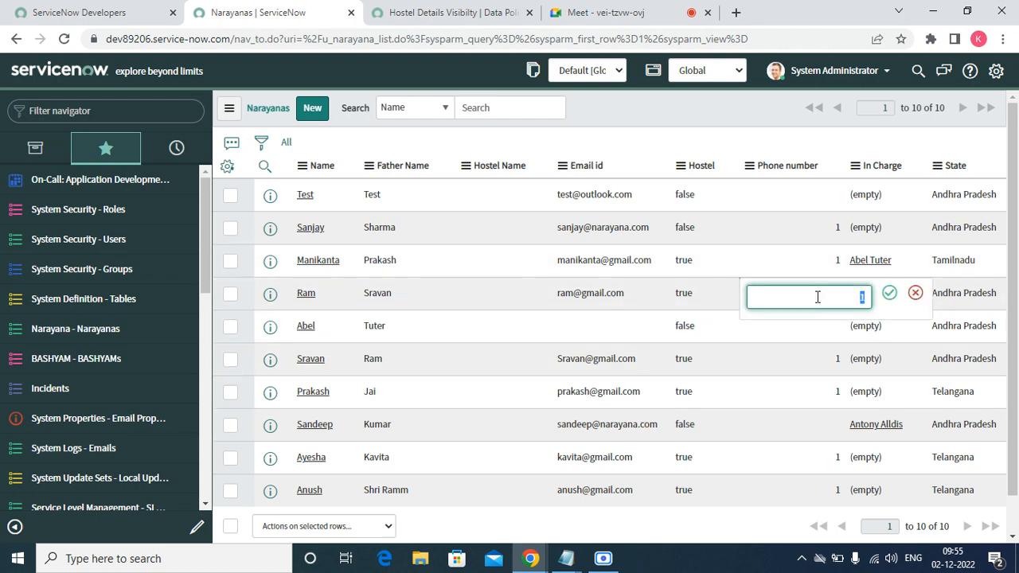
type("12345")
left_click(889, 297)
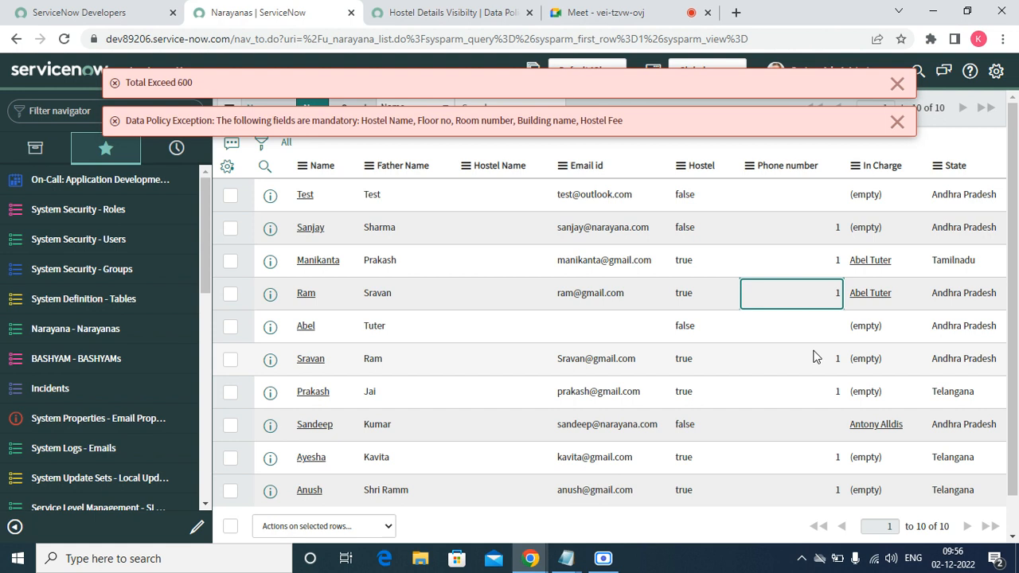
left_click(897, 84)
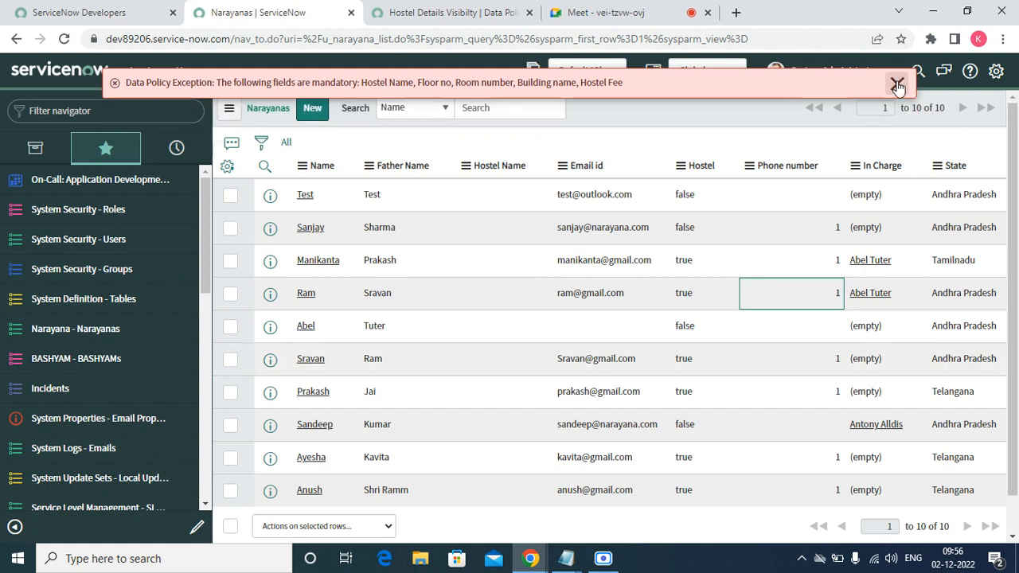
left_click(896, 83)
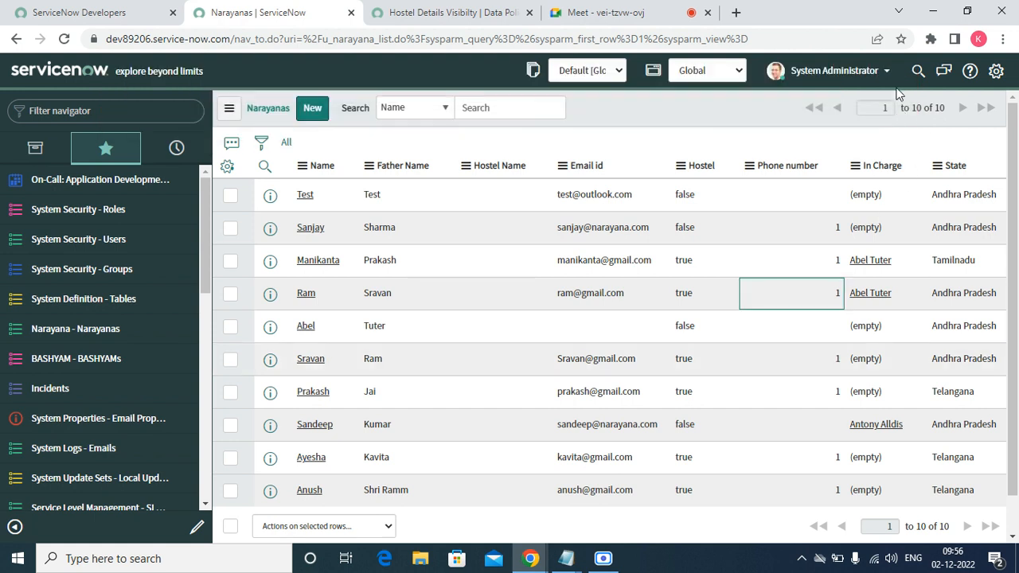
Review the Apply to import sets and Use as UI Policy on client options of the Hostel Details Visibilty data policy.
left_click(459, 12)
scroll(710, 280, "up", 3)
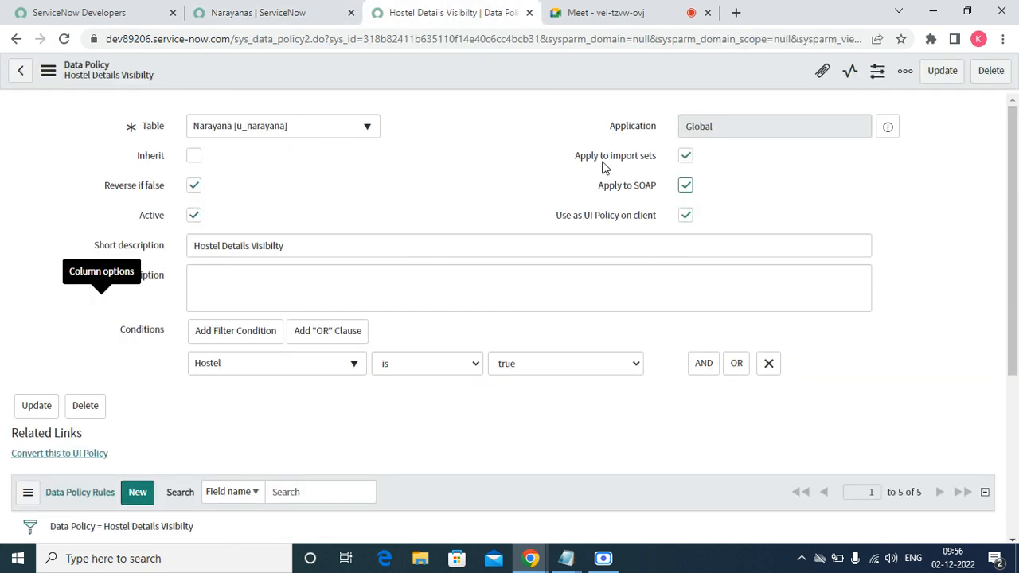
left_click_drag(567, 155, 645, 156)
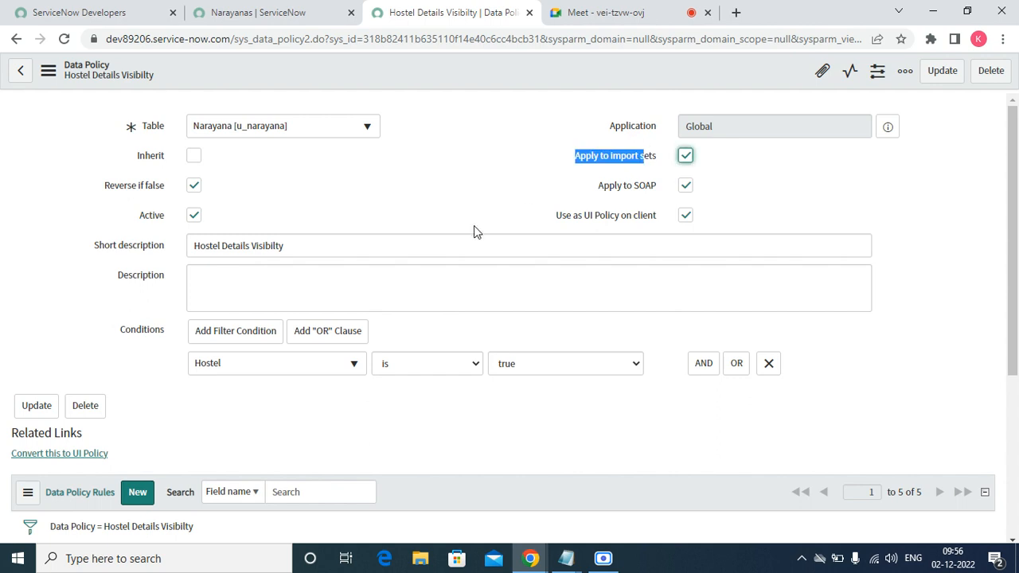
left_click_drag(557, 215, 646, 223)
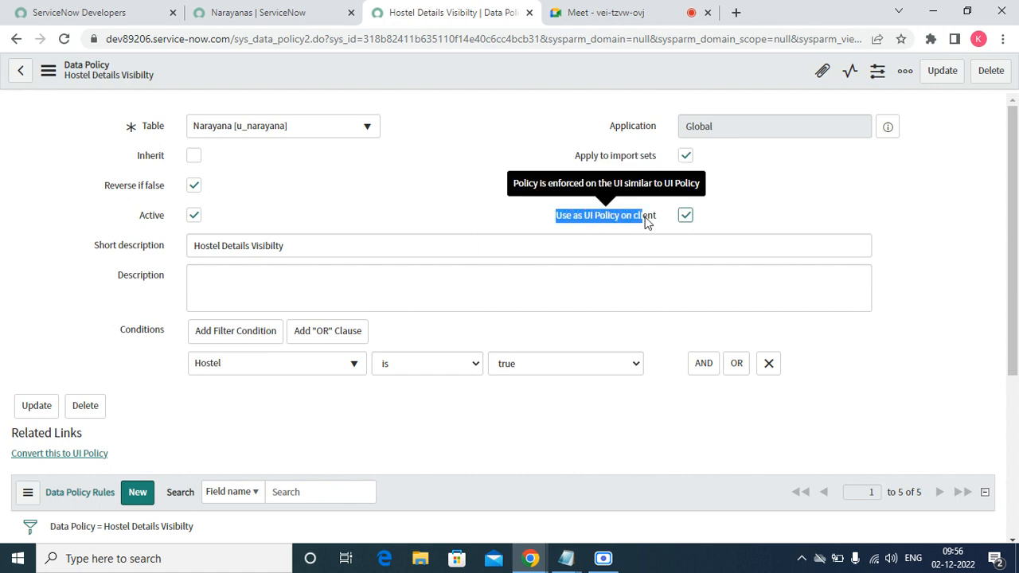
Duplicate the Narayanas list in a new browser tab and open the table's UI Policies there.
left_click(266, 14)
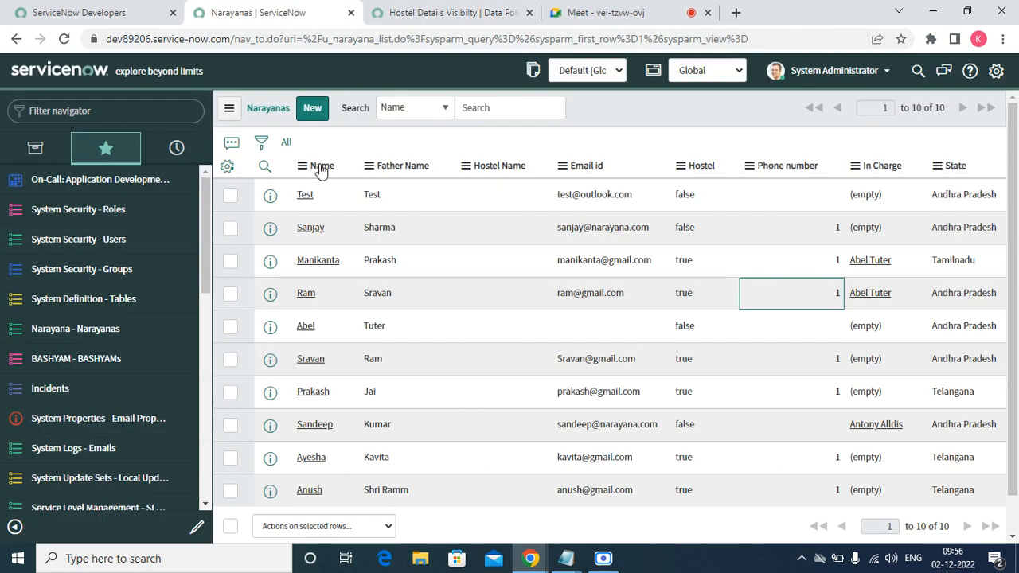
right_click(293, 6)
key("Escape")
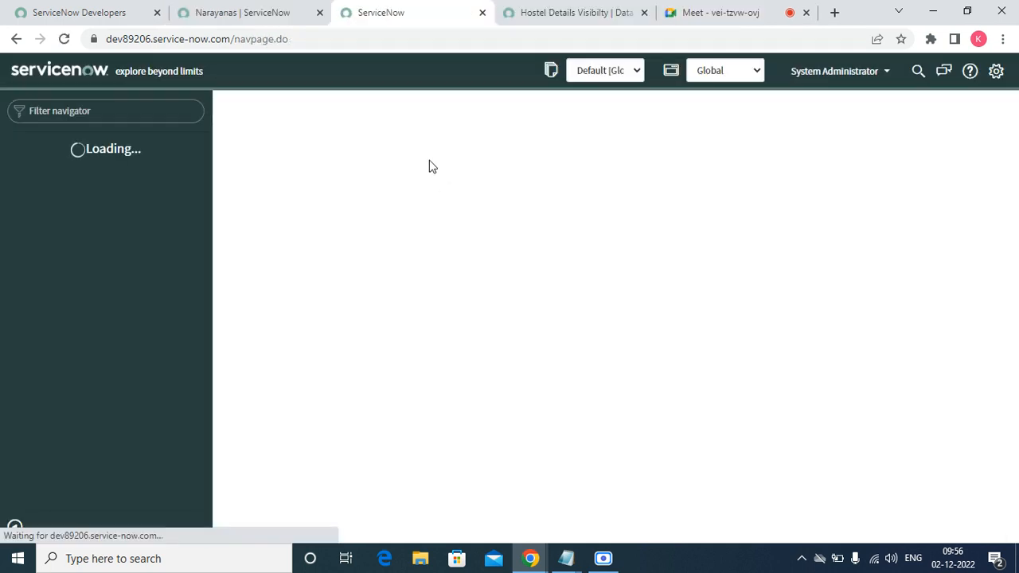
right_click(428, 165)
mouse_move(480, 309)
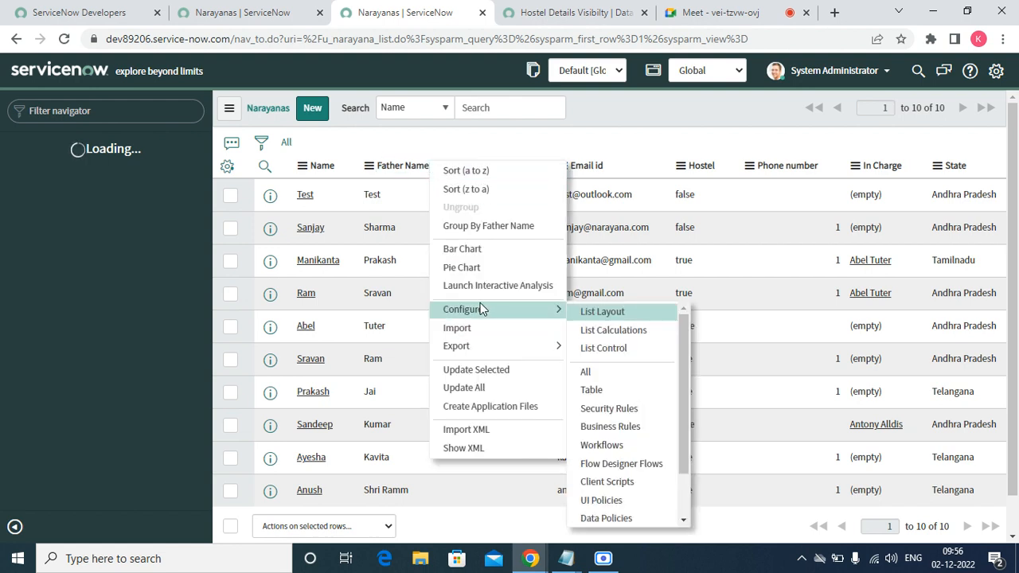
left_click(624, 501)
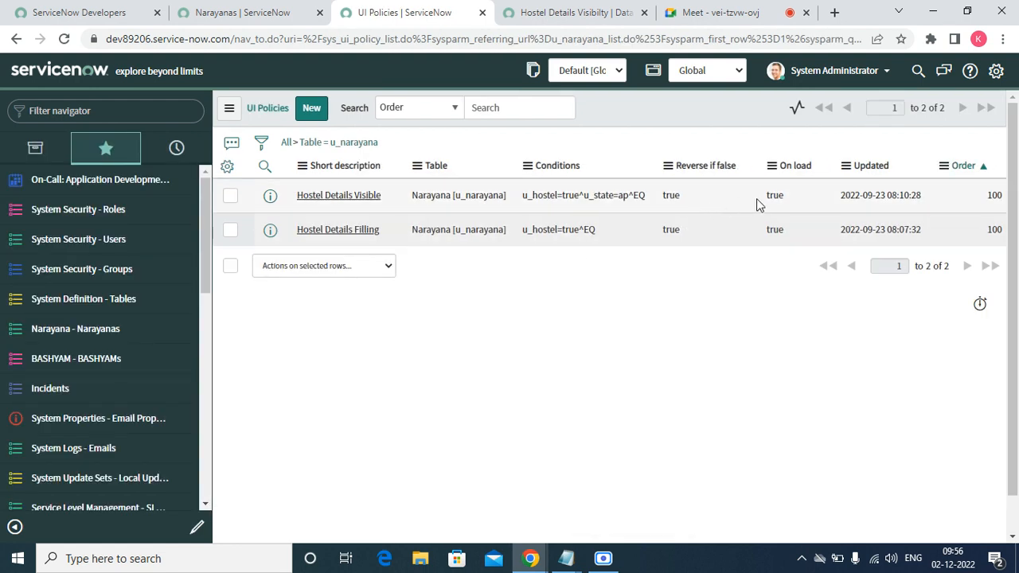
Add the Active column to the UI Policies list, placed directly after Table.
left_click(228, 171)
left_click(437, 195)
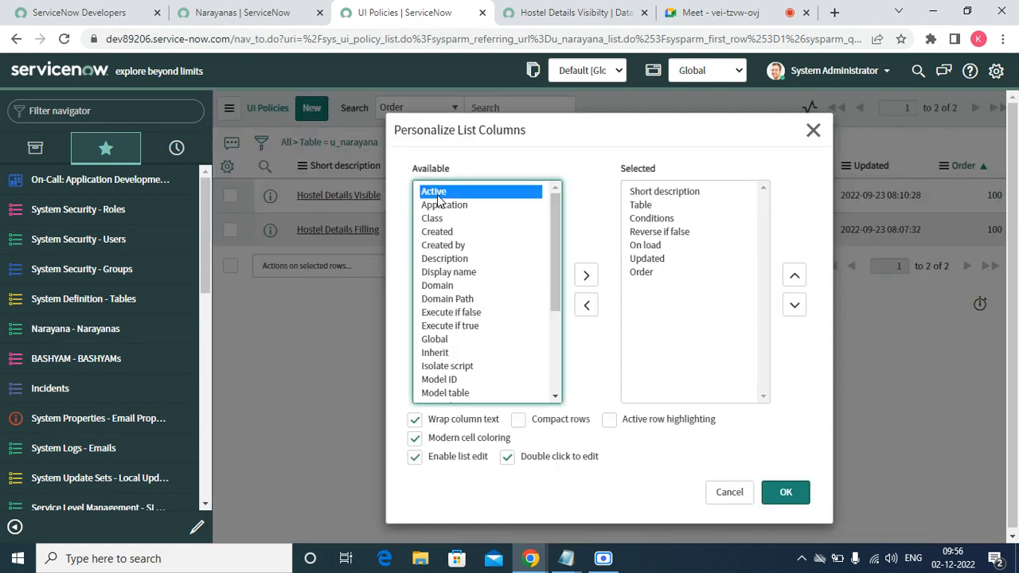
double_click(440, 199)
left_click(796, 281)
left_click(796, 281)
left_click(795, 281)
left_click(796, 281)
left_click(795, 281)
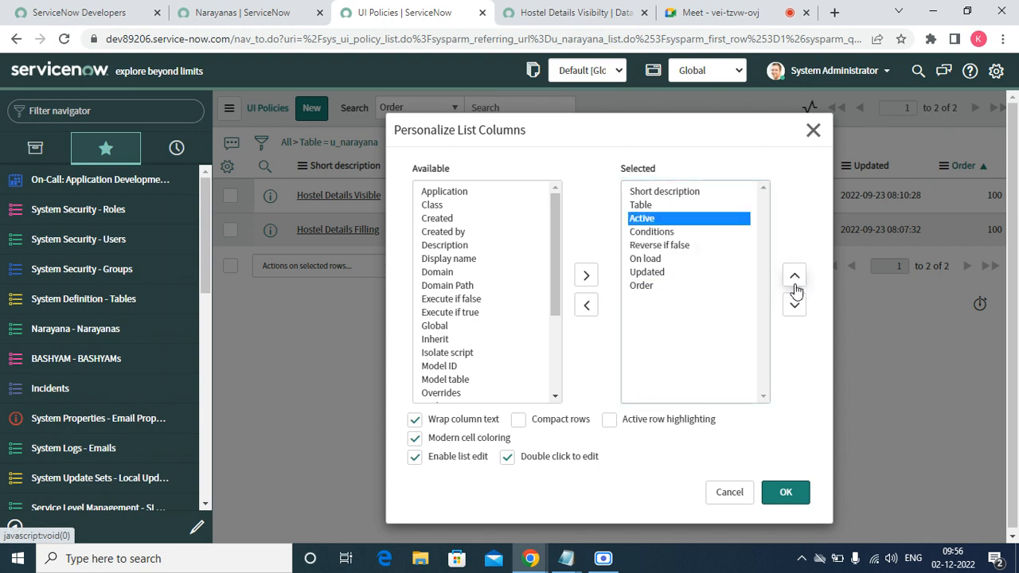
left_click(793, 499)
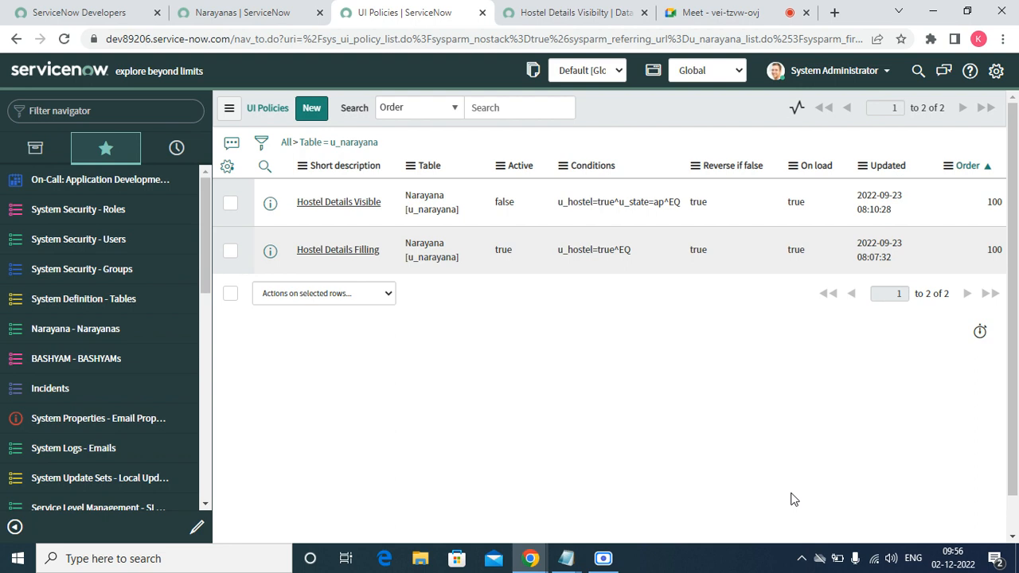
Set Active to false on the Hostel Details Filling UI policy in the list.
left_click(532, 254)
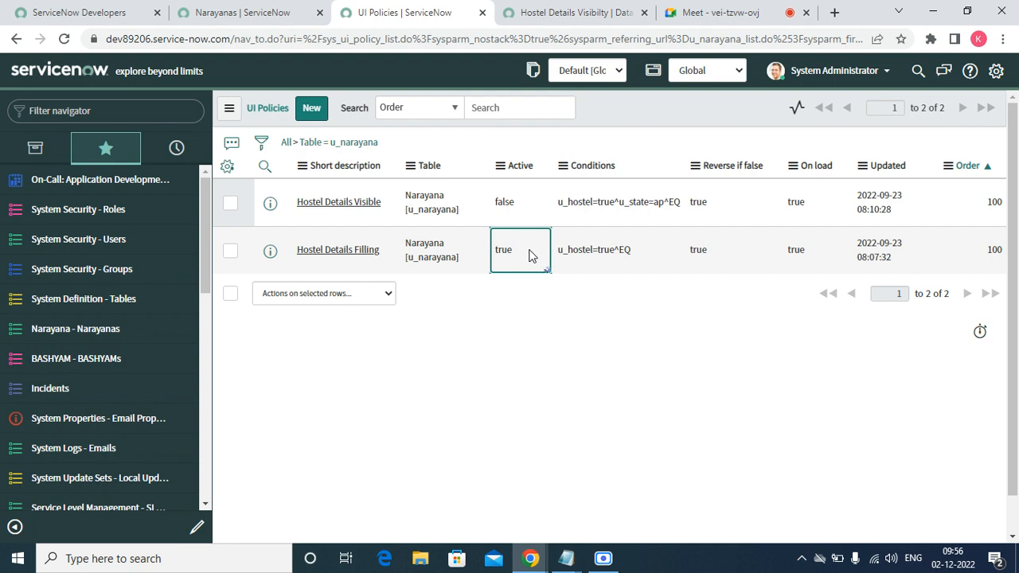
double_click(531, 254)
left_click(528, 257)
left_click(517, 278)
left_click(564, 241)
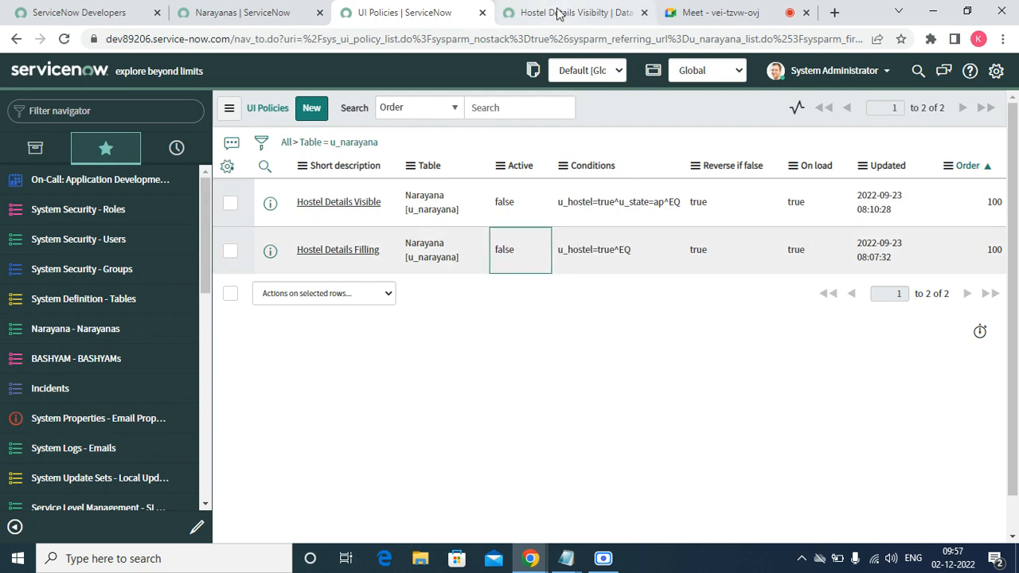
Open the Test record of the Narayanas list in a new tab and toggle its Hostel checkbox on and off.
left_click(244, 13)
right_click(270, 195)
left_click(329, 207)
left_click(473, 12)
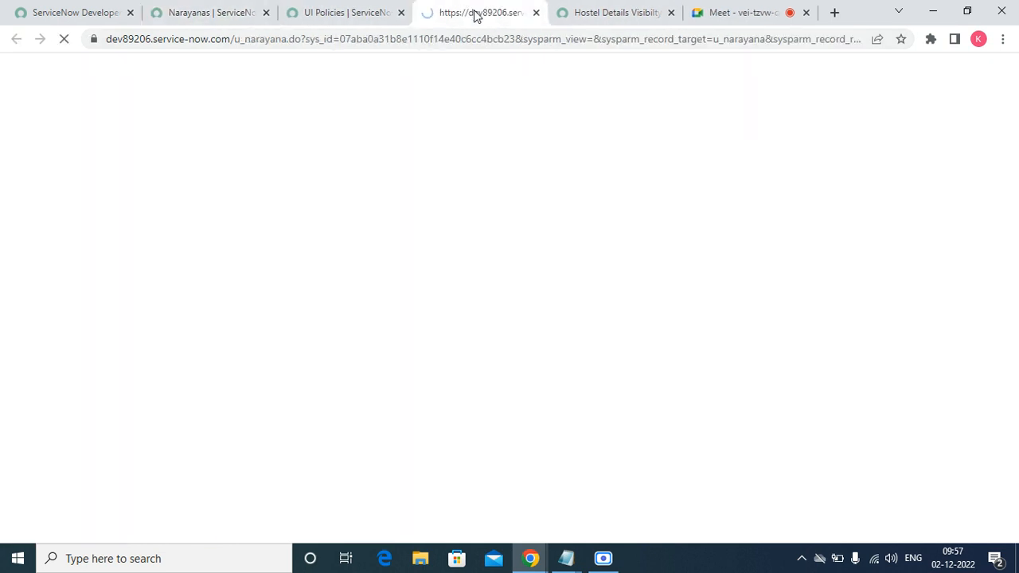
left_click(199, 374)
left_click(199, 374)
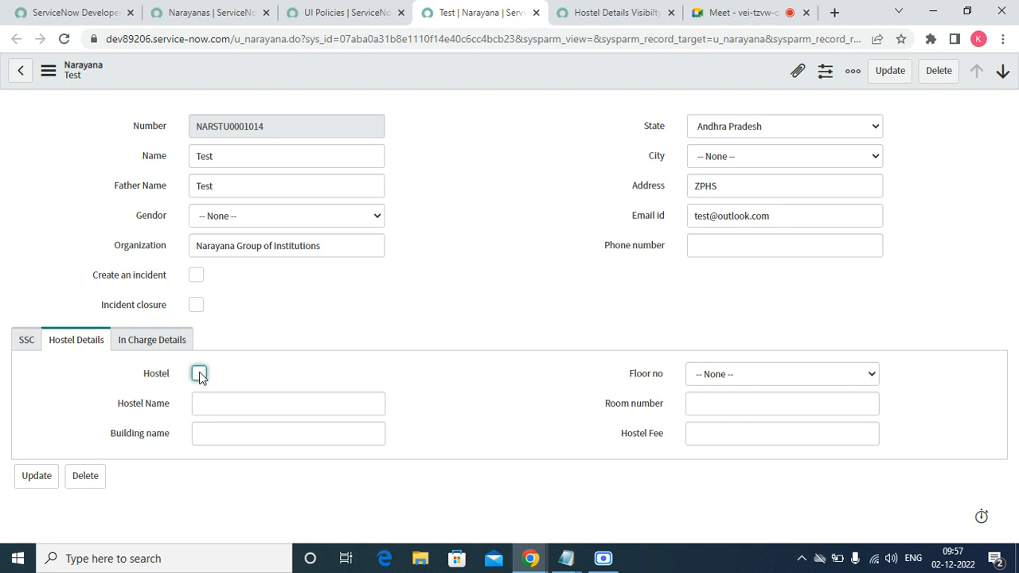
Turn off Use as UI Policy on client for the Hostel Details Visibilty data policy and save the record.
left_click(613, 12)
left_click(748, 190)
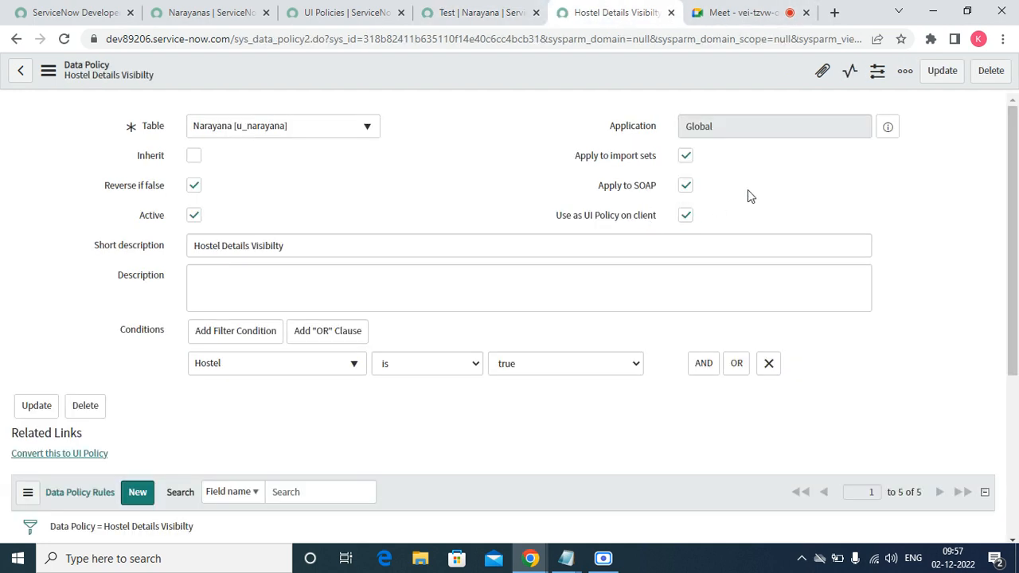
left_click(685, 215)
right_click(475, 70)
left_click(492, 78)
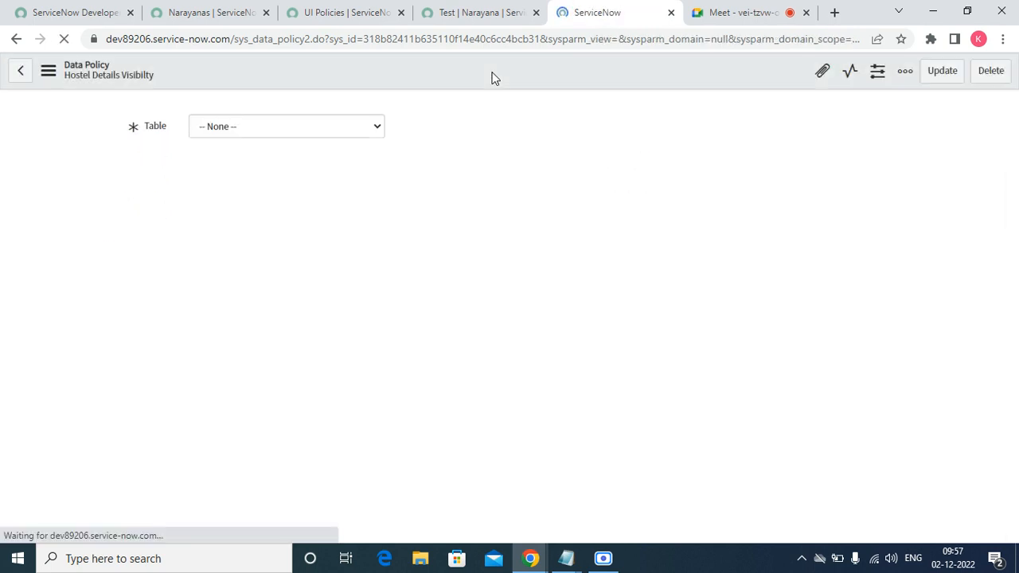
Return to the Test record of the Narayana table and reload its form.
left_click(475, 19)
left_click(342, 12)
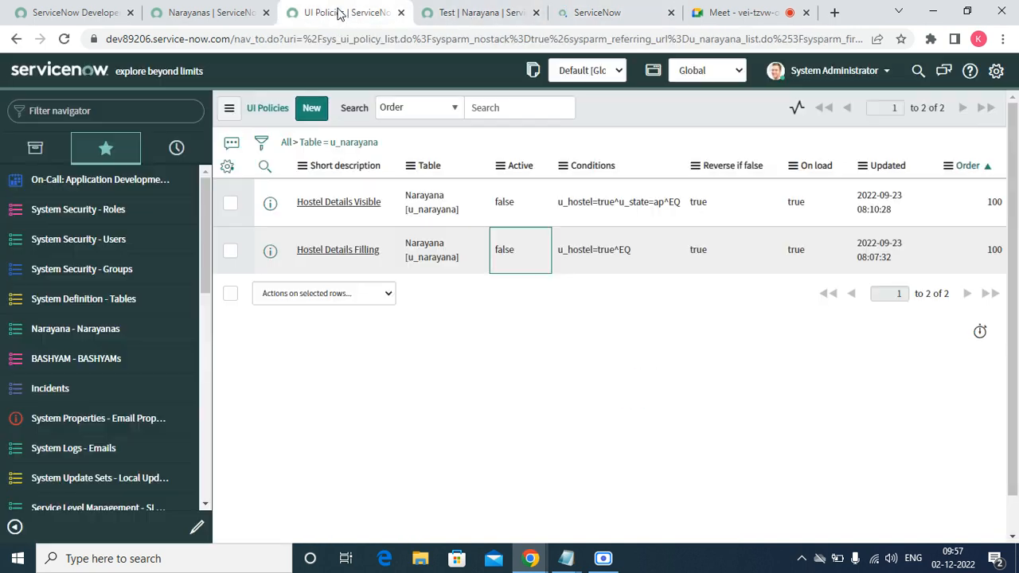
left_click(205, 12)
left_click(447, 13)
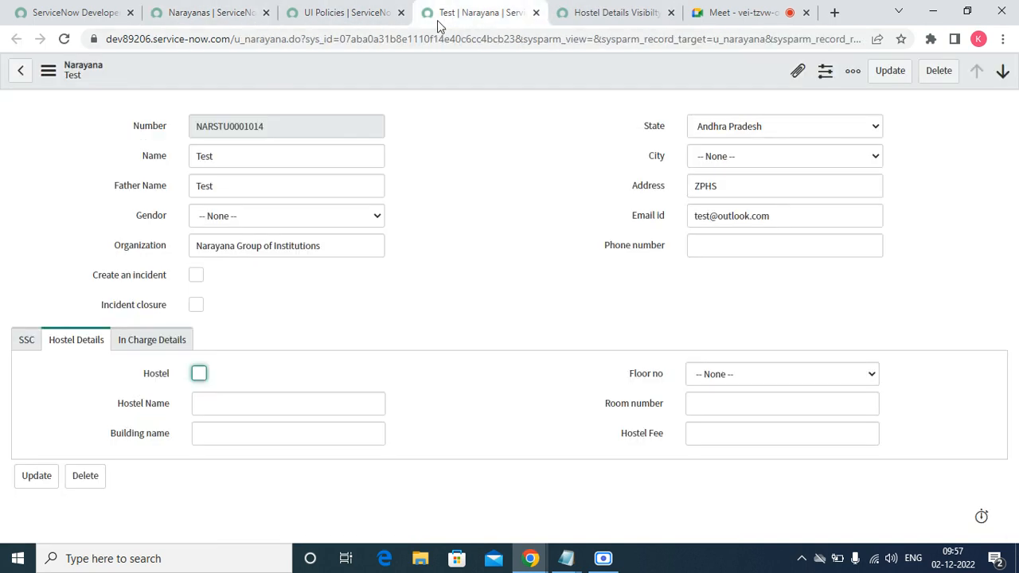
left_click(65, 39)
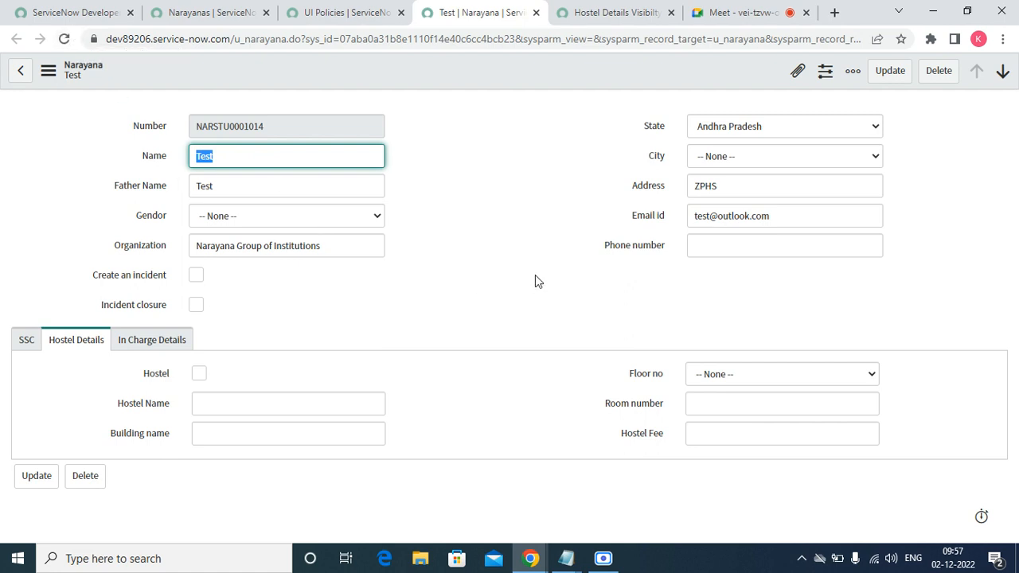
left_click(542, 152)
left_click(600, 15)
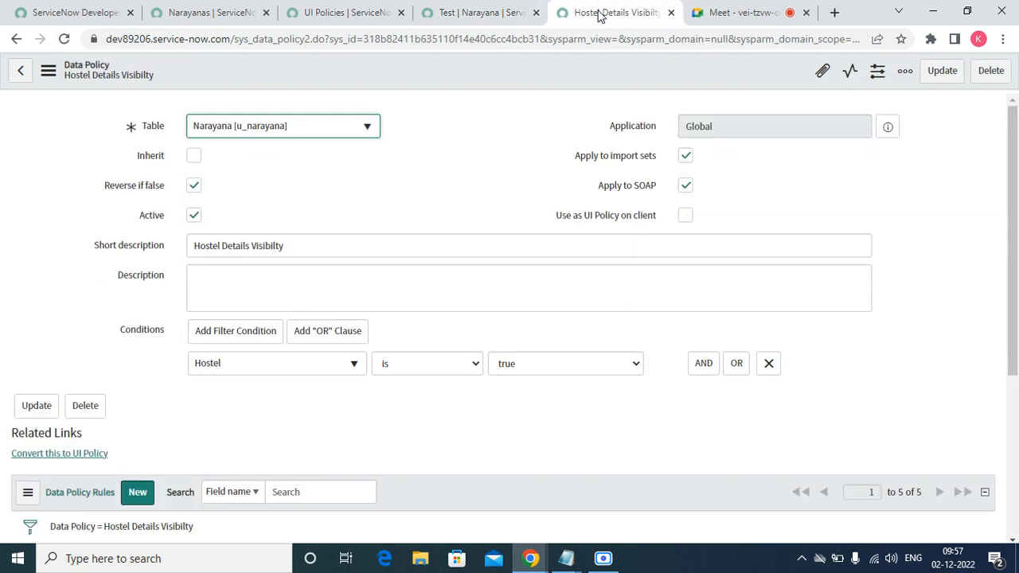
left_click(448, 6)
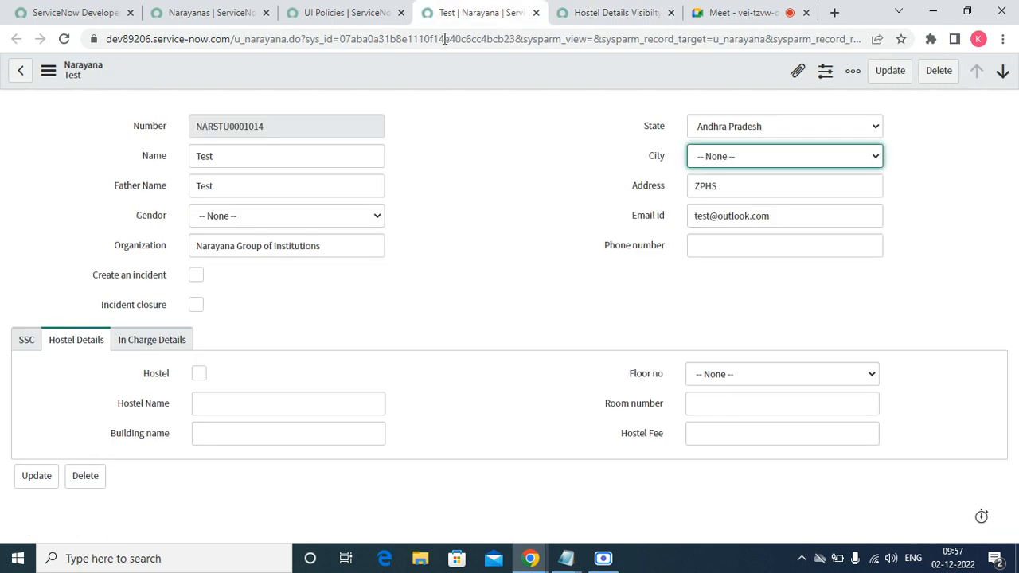
right_click(451, 73)
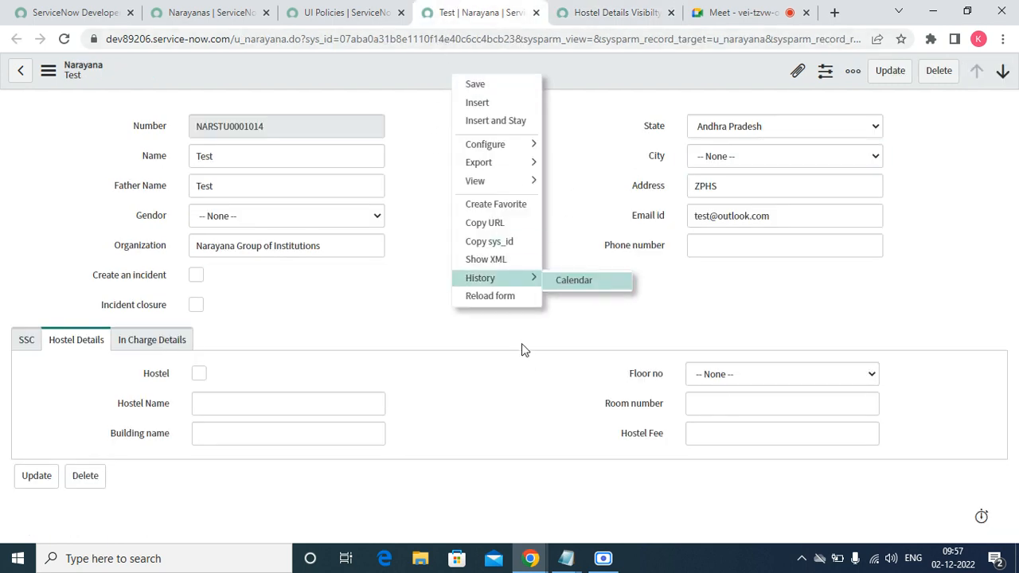
left_click(490, 295)
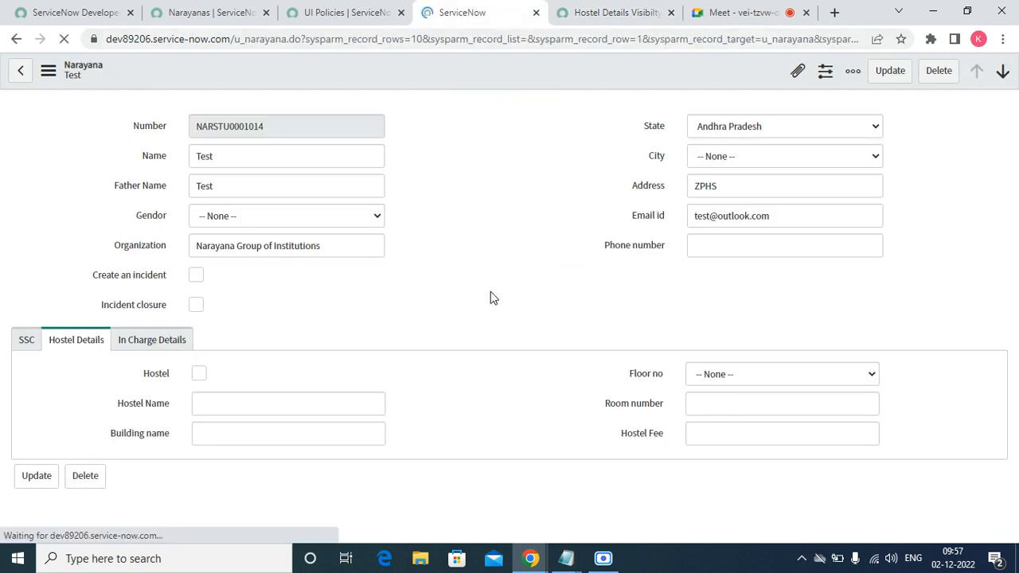
Refresh the UI Policies list to check the active state of the Narayana table's policies.
left_click(653, 16)
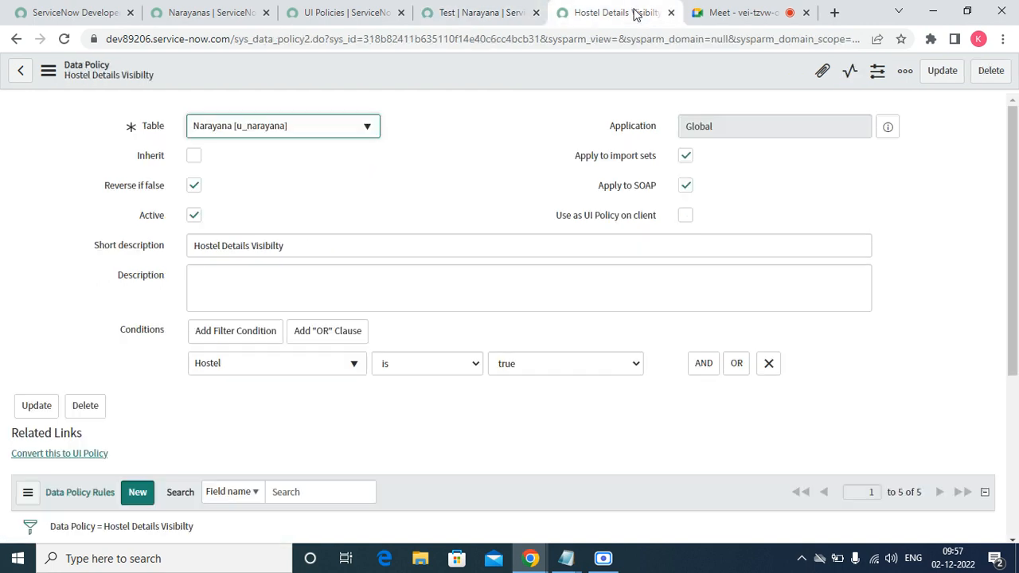
left_click(341, 14)
right_click(689, 165)
mouse_move(690, 157)
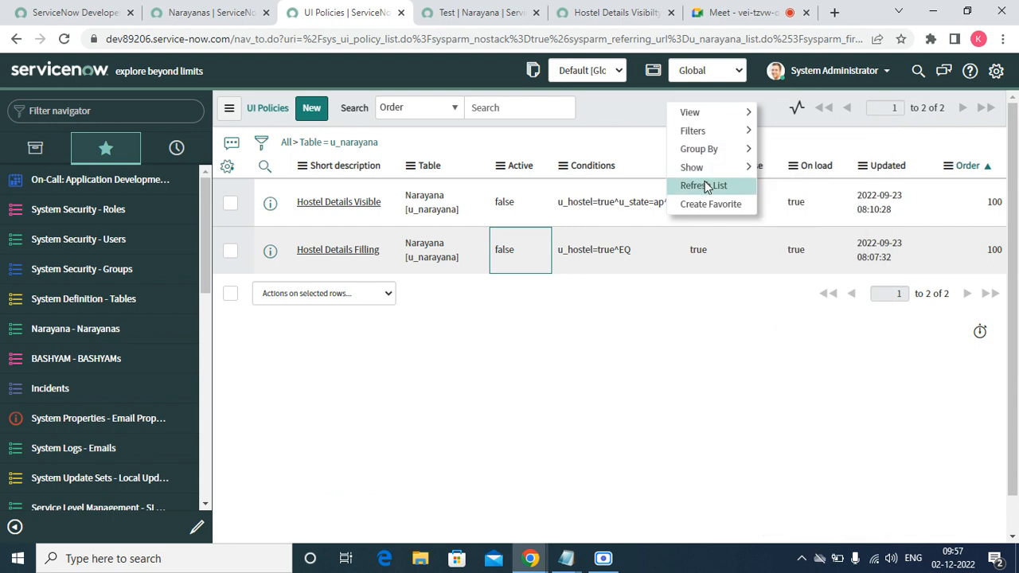
left_click(704, 184)
Reload the Test record, enable Hostel and try to save it with the hostel fields empty, then return to the form.
left_click(596, 14)
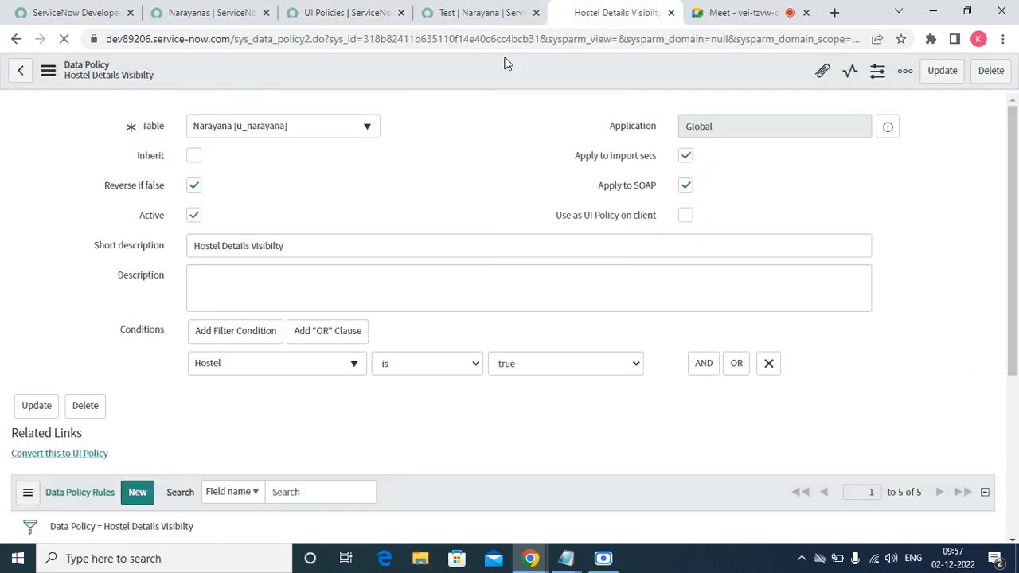
left_click(477, 12)
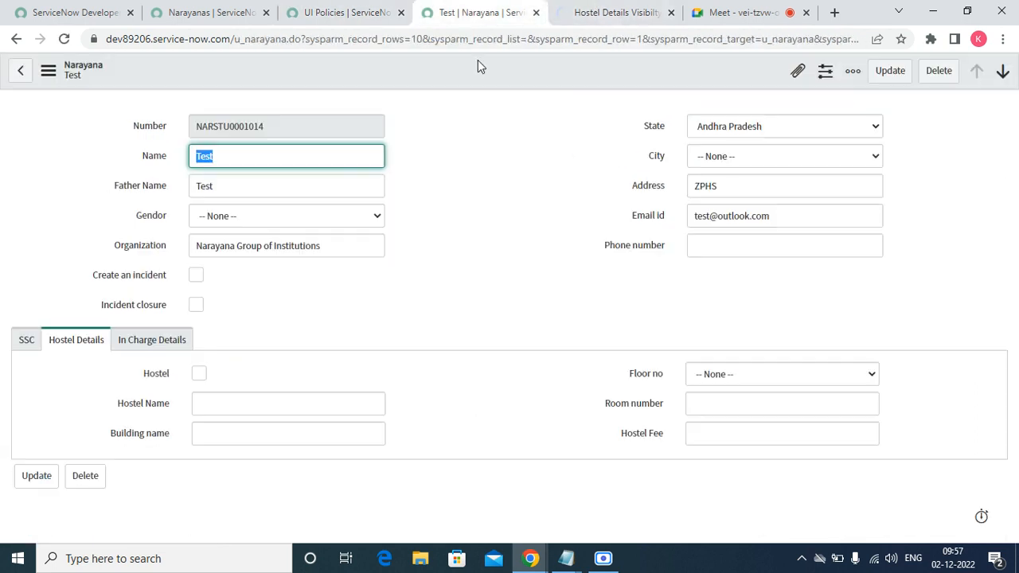
left_click(64, 38)
left_click(199, 375)
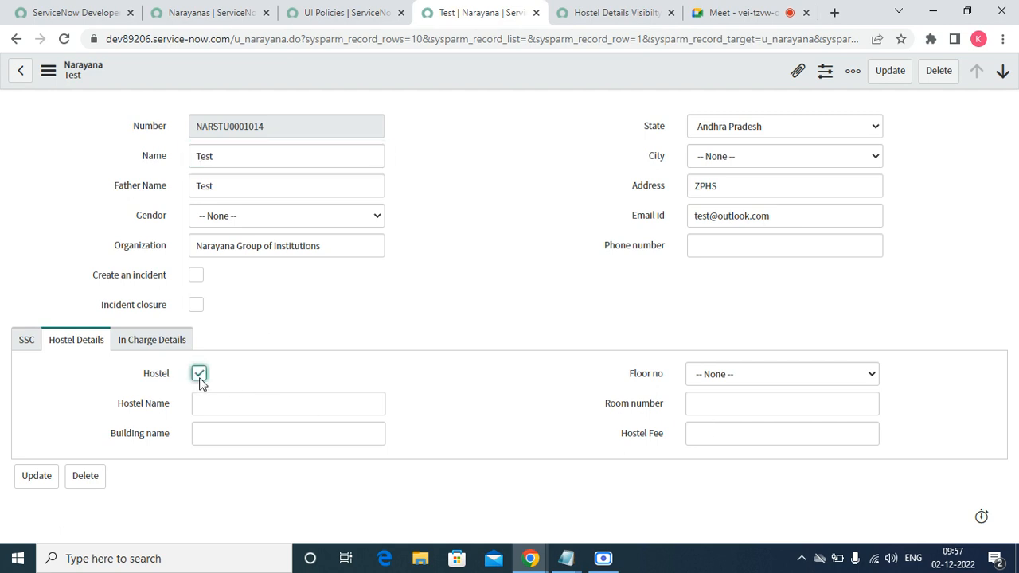
right_click(474, 65)
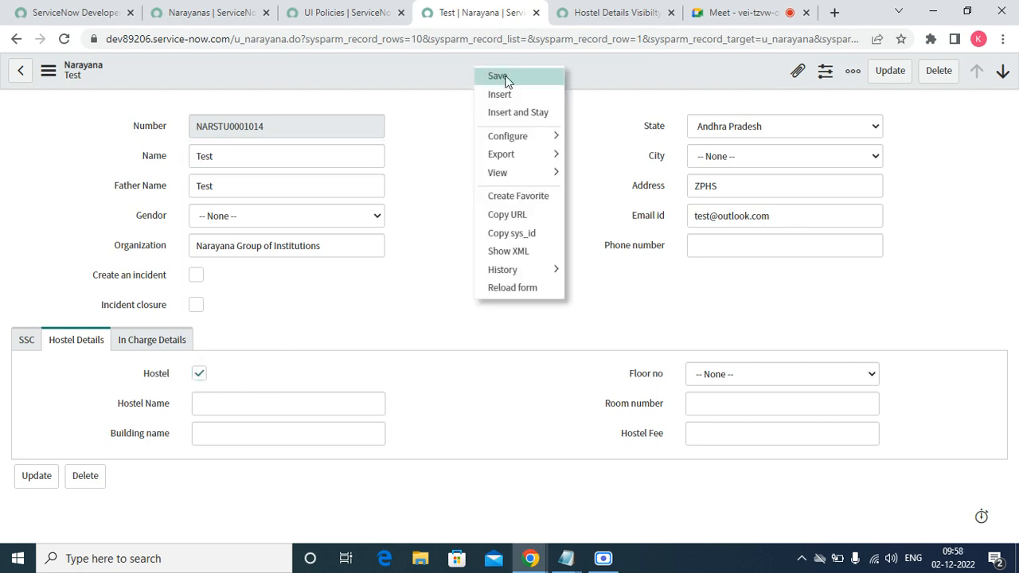
left_click(505, 76)
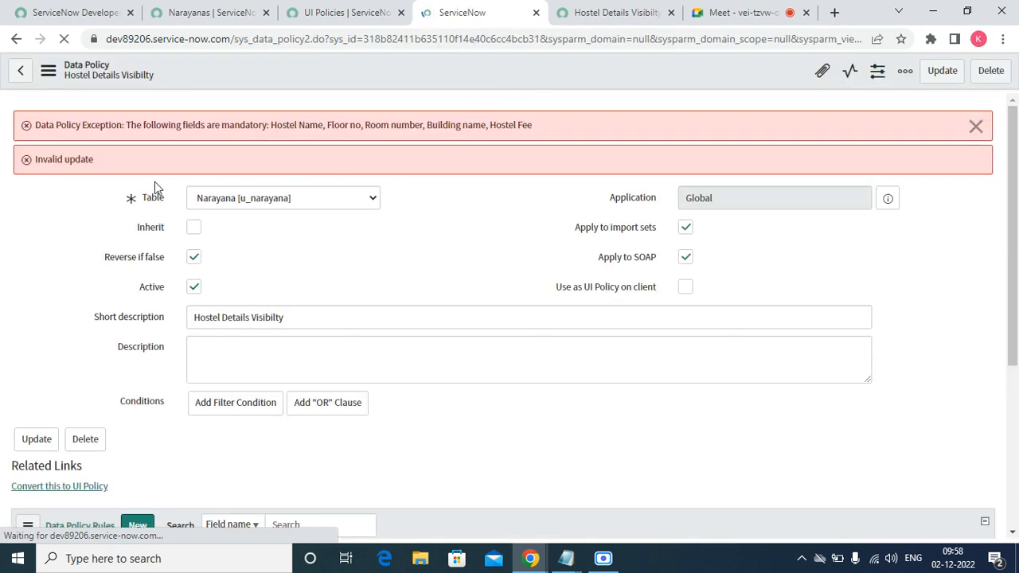
left_click_drag(39, 124, 458, 167)
left_click(16, 39)
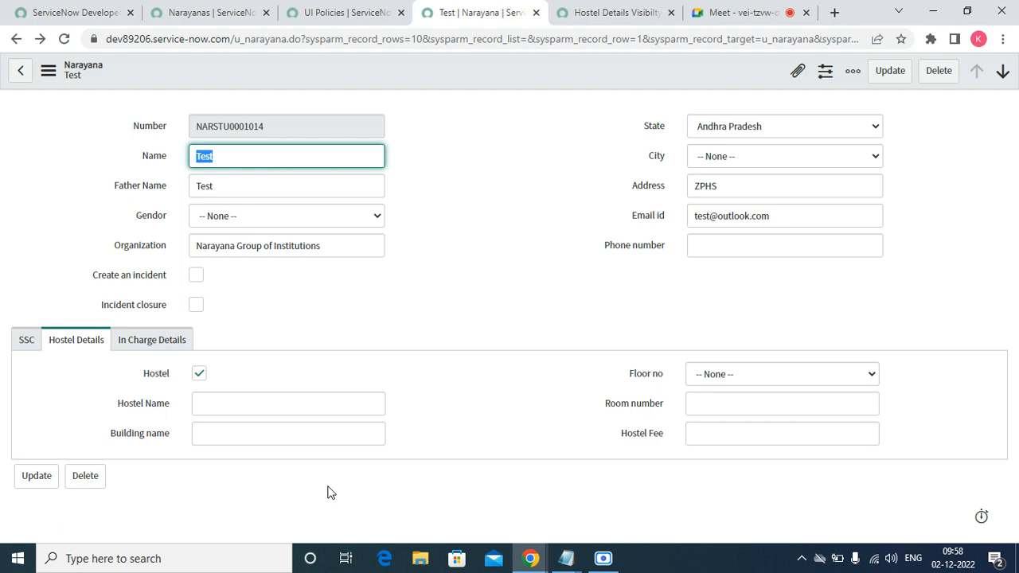
Turn on Use as UI Policy on client for the Hostel Details Visibilty data policy and save it.
left_click(588, 12)
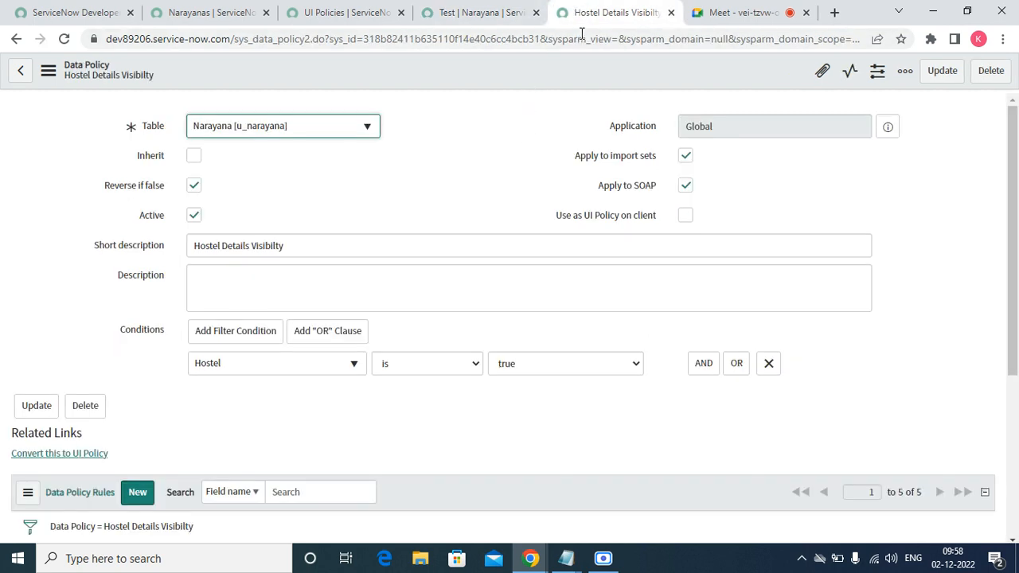
left_click(686, 215)
right_click(523, 65)
left_click(544, 71)
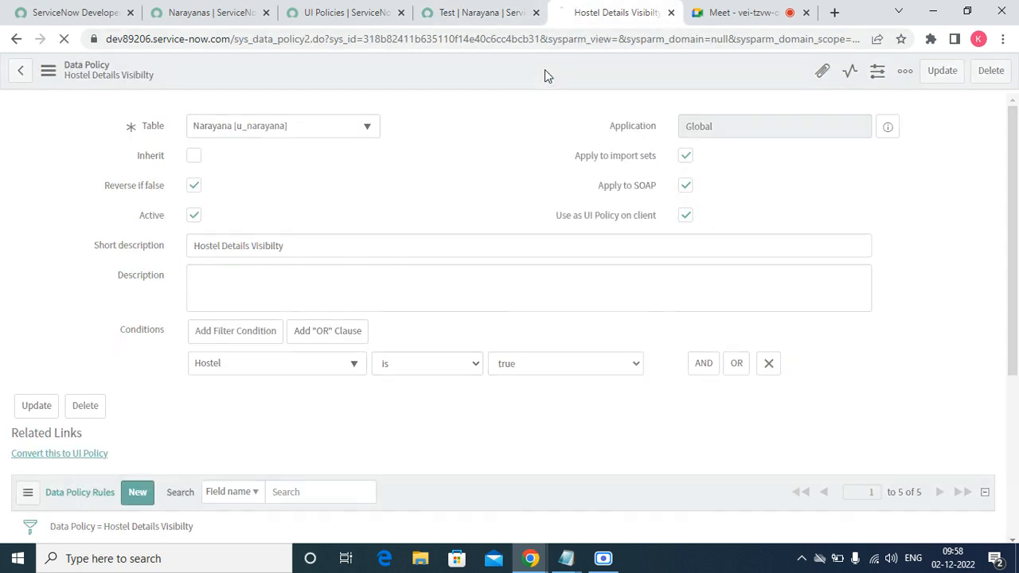
Reload the Test record and enable Hostel to test the mandatory hostel fields on the form.
left_click(481, 12)
left_click(64, 39)
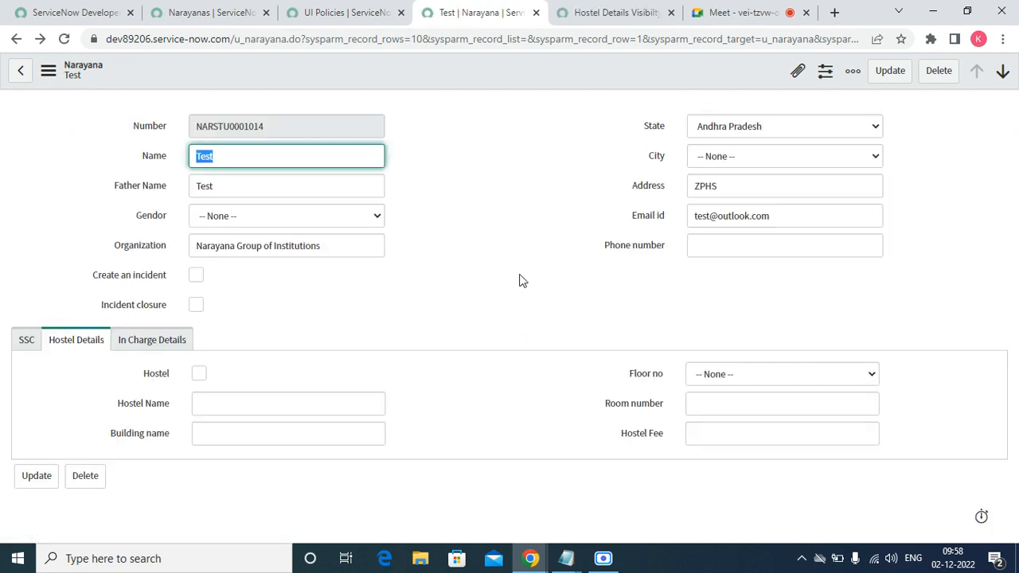
left_click(199, 374)
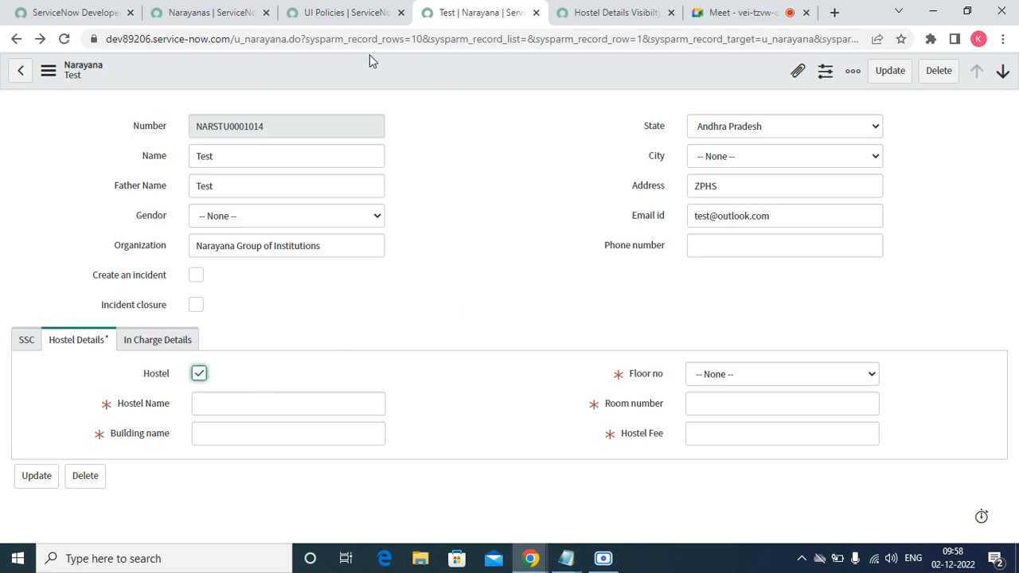
Read the hint for the data policy's Use as UI Policy on client option and compare it with the Test form.
left_click(654, 9)
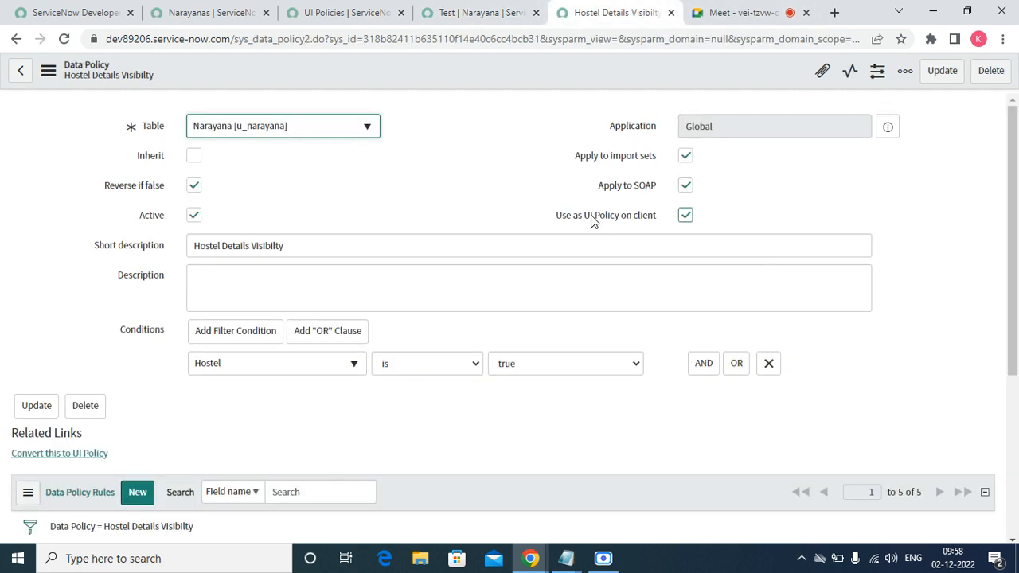
mouse_move(592, 221)
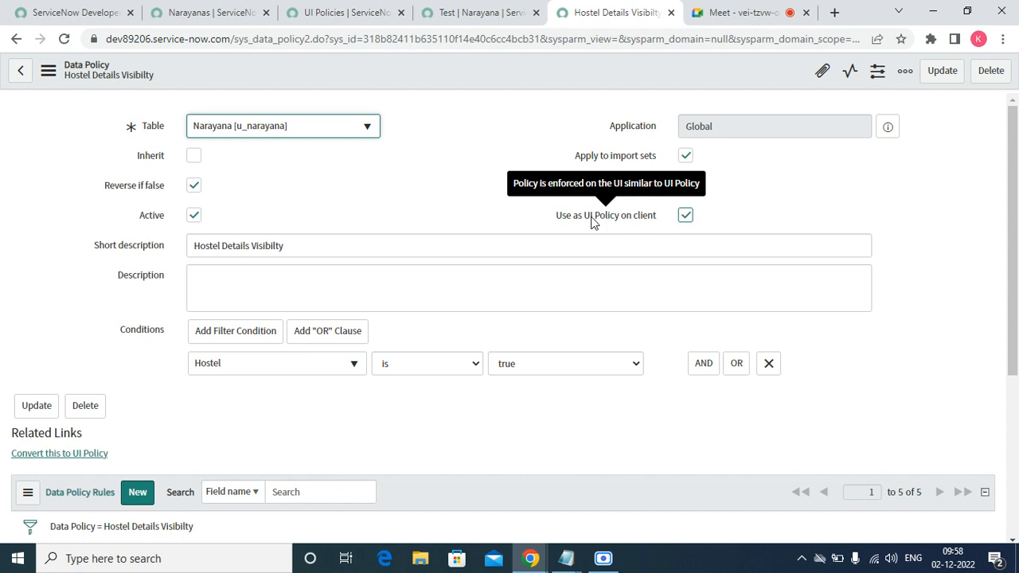
left_click(493, 6)
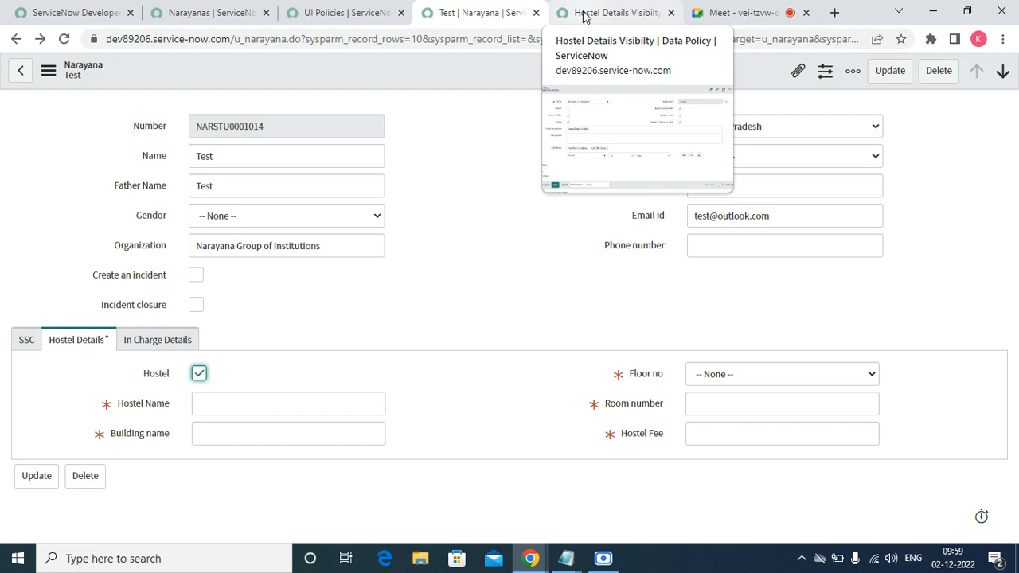
left_click(584, 16)
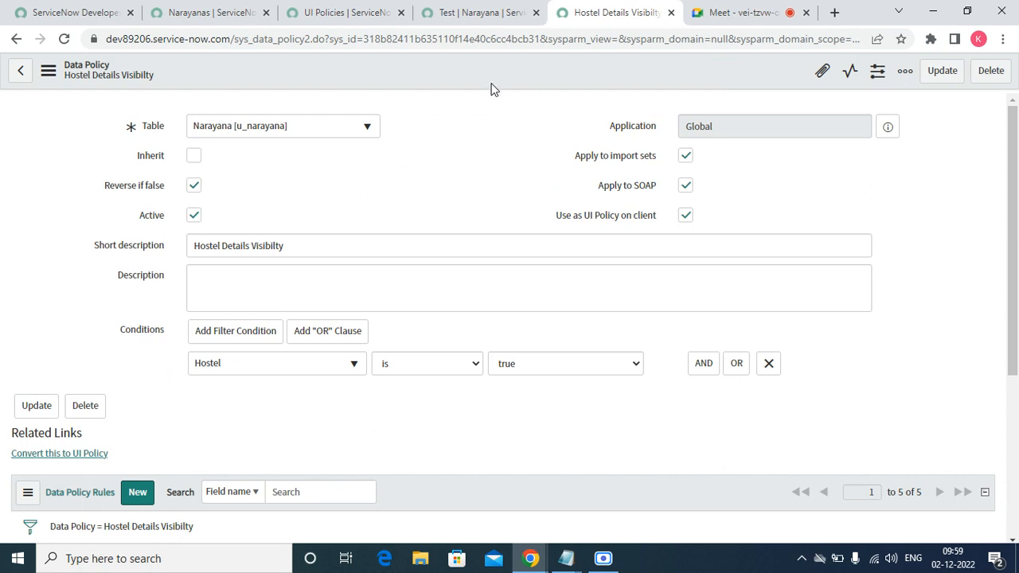
left_click(603, 558)
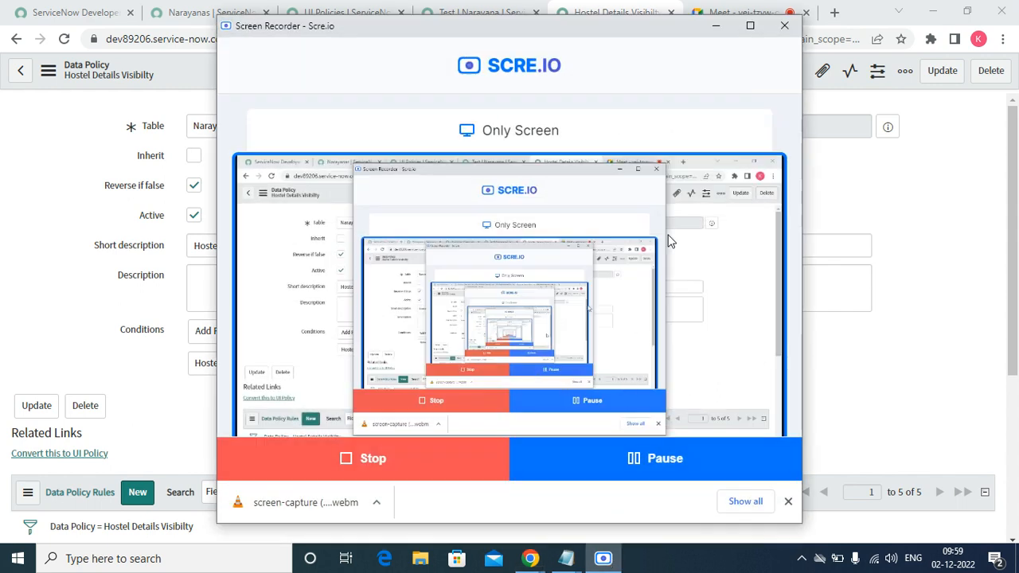
left_click(716, 26)
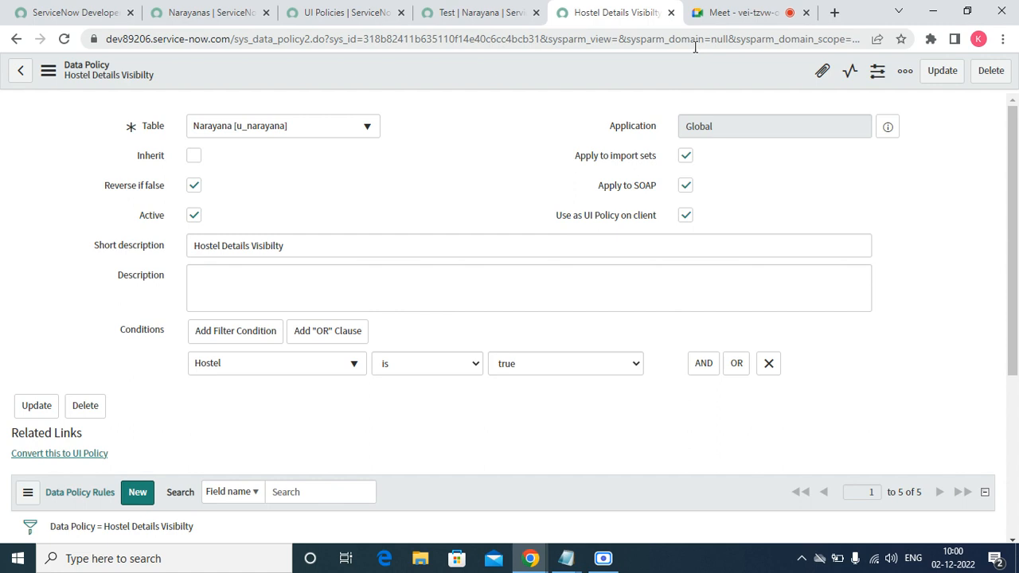
Open a blank Notepad document and write "UI POLICY WILL ALWAYS EXECUTES IN CLIENT LEVEL ONLY" as its first line.
key("super+r")
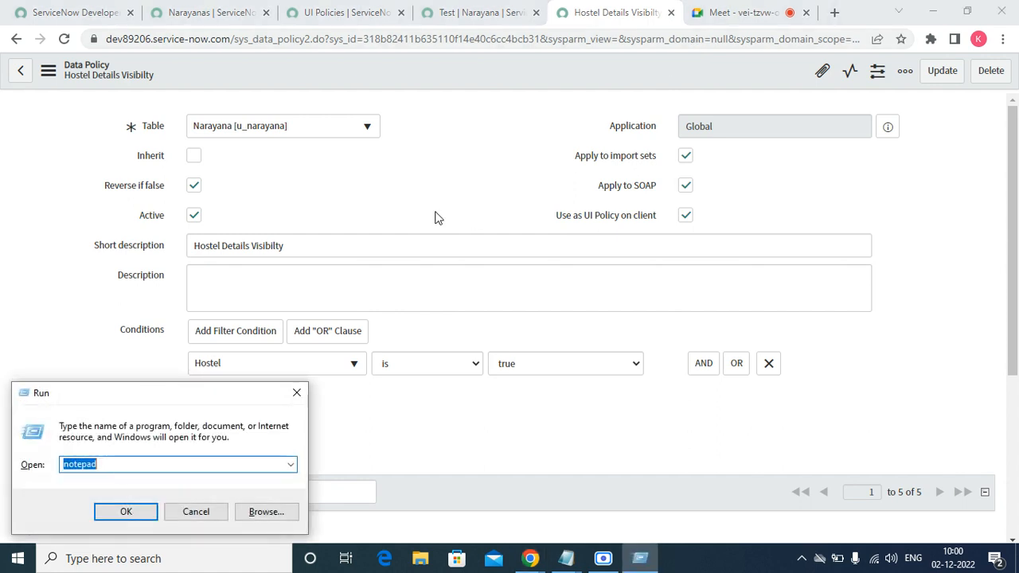
left_click(148, 515)
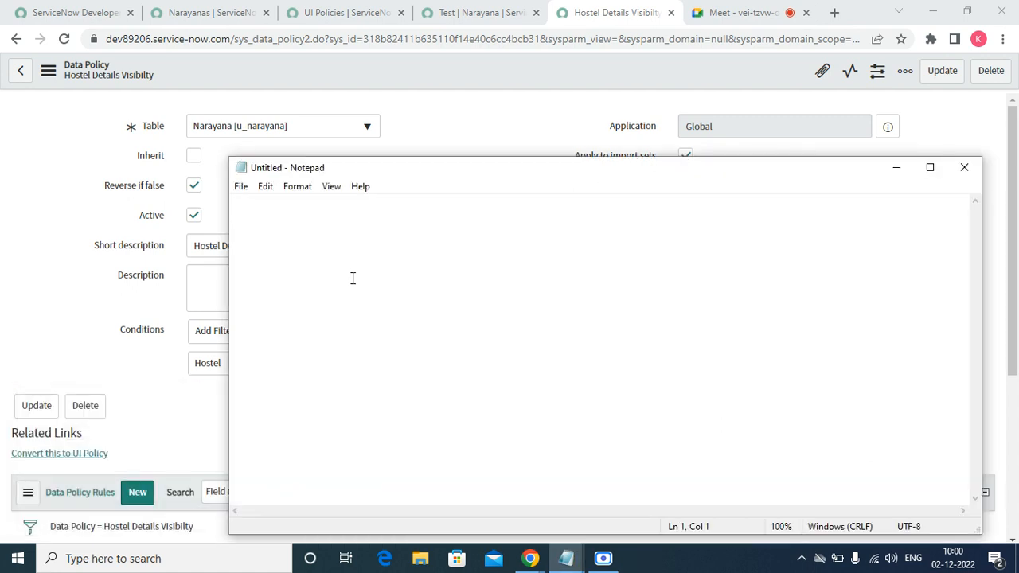
type("Ui p")
key("BackSpace")
key("BackSpace")
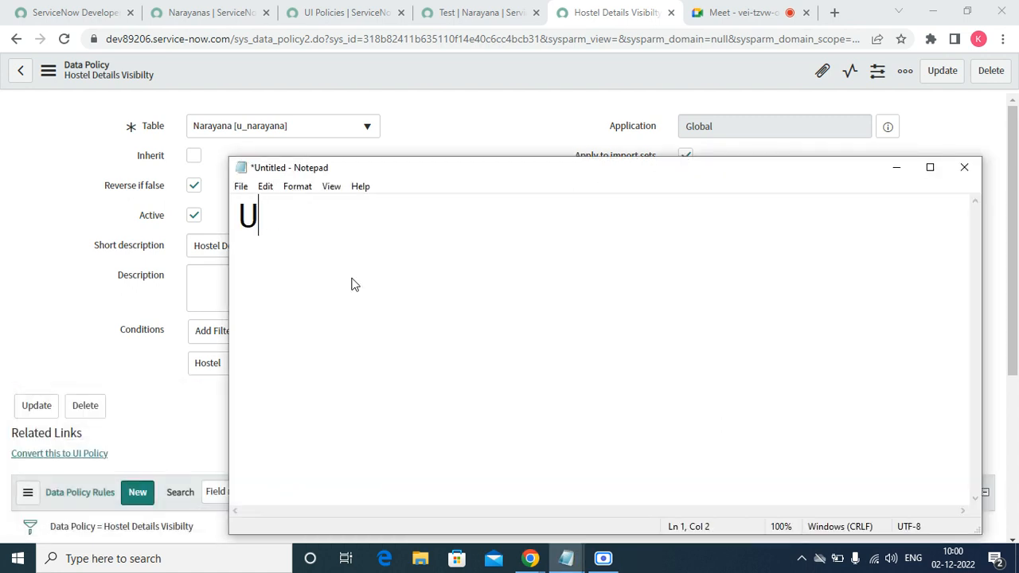
type("Po")
key("BackSpace")
key("BackSpace")
key("BackSpace")
key("BackSpace")
type("I POLCIC")
key("BackSpace")
key("BackSpace")
key("BackSpace")
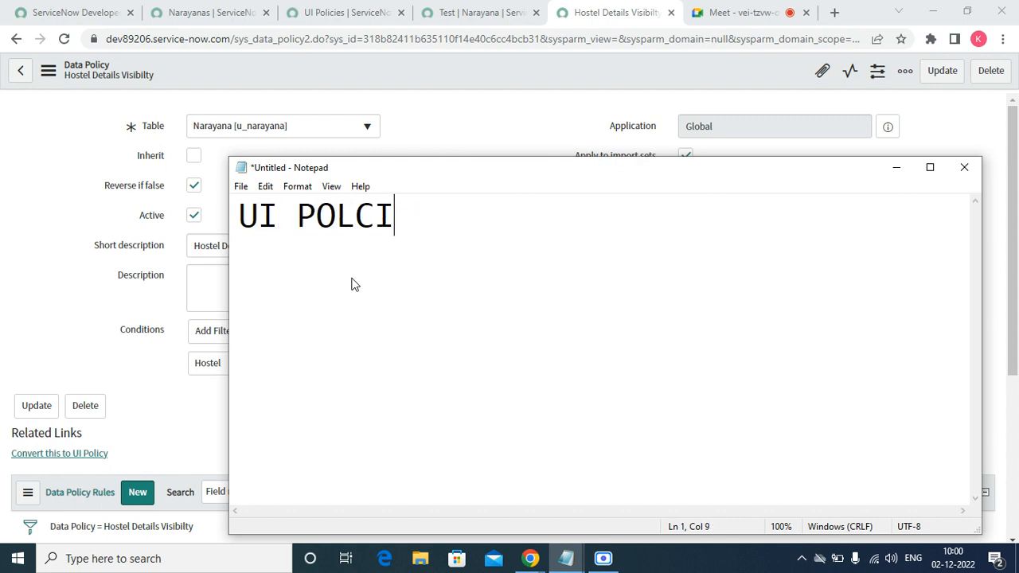
type("ICY WILL A")
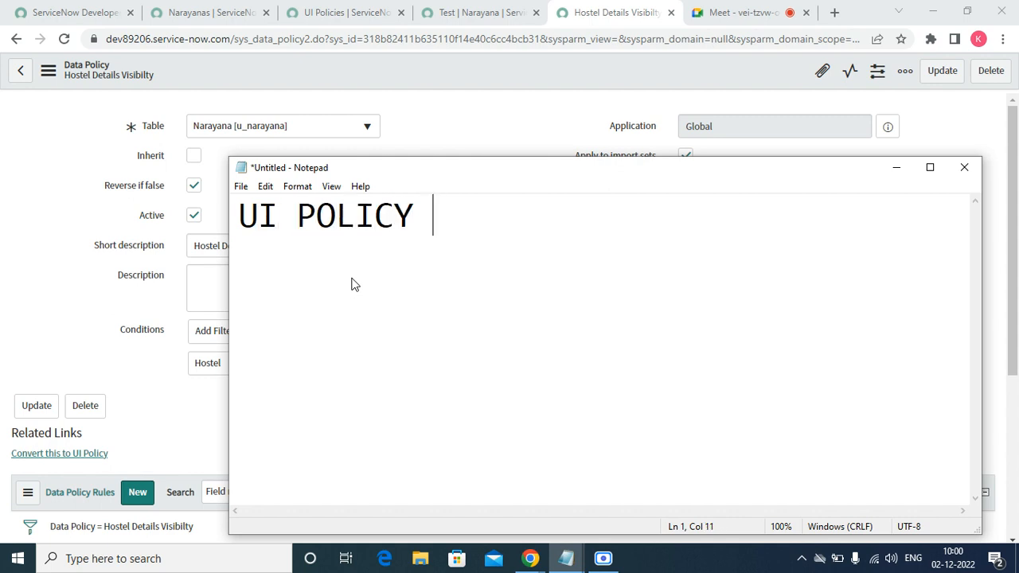
type("LWAYS EXE")
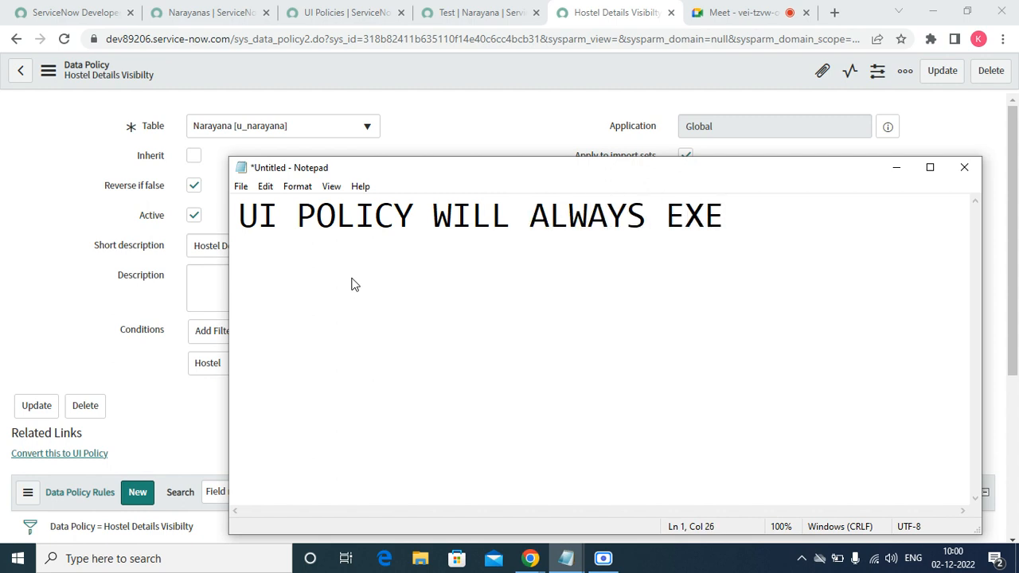
type("UTE")
key("BackSpace")
key("BackSpace")
key("BackSpace")
key("BackSpace")
type("CUTE AS")
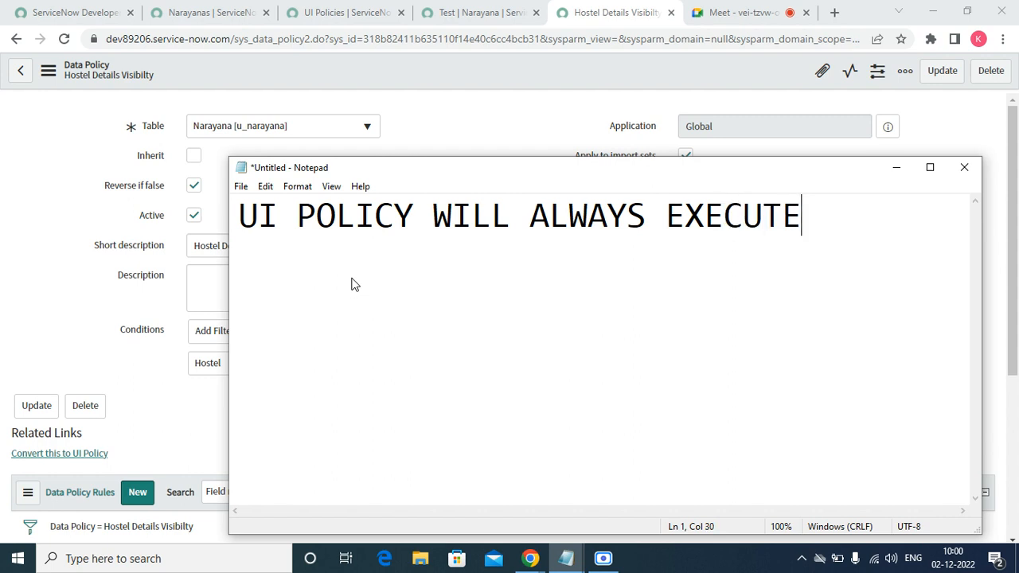
key("BackSpace")
key("BackSpace")
key("BackSpace")
key("BackSpace")
key("BackSpace")
type("S")
key("BackSpace")
key("BackSpace")
type("ES IN")
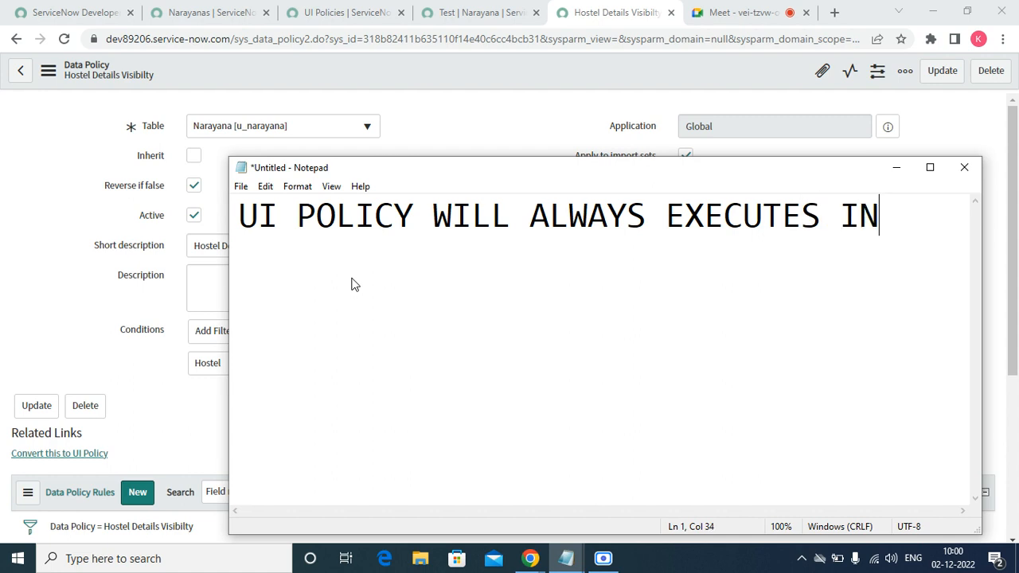
type(" CLIENT ")
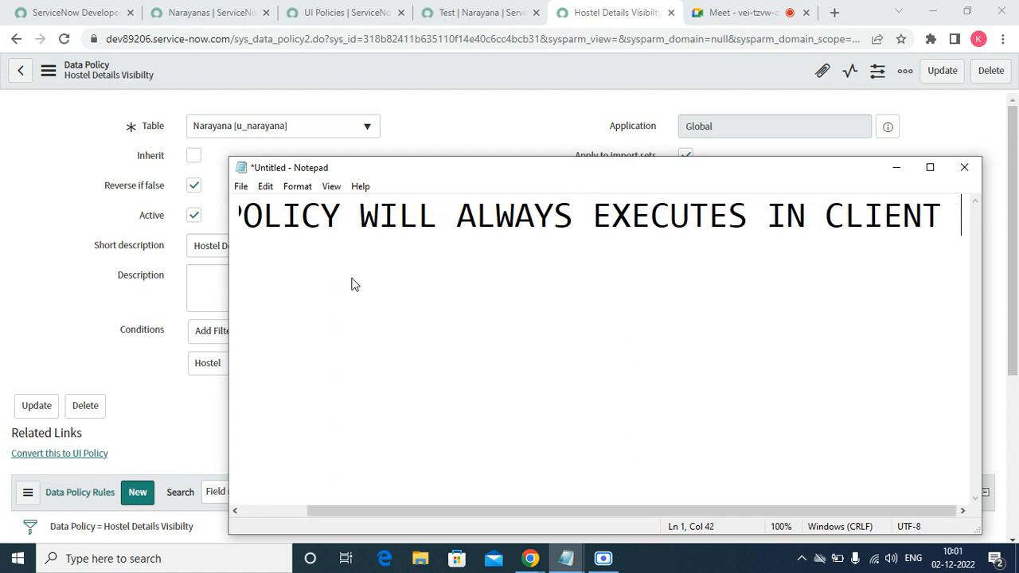
type("LEVEL ONLY")
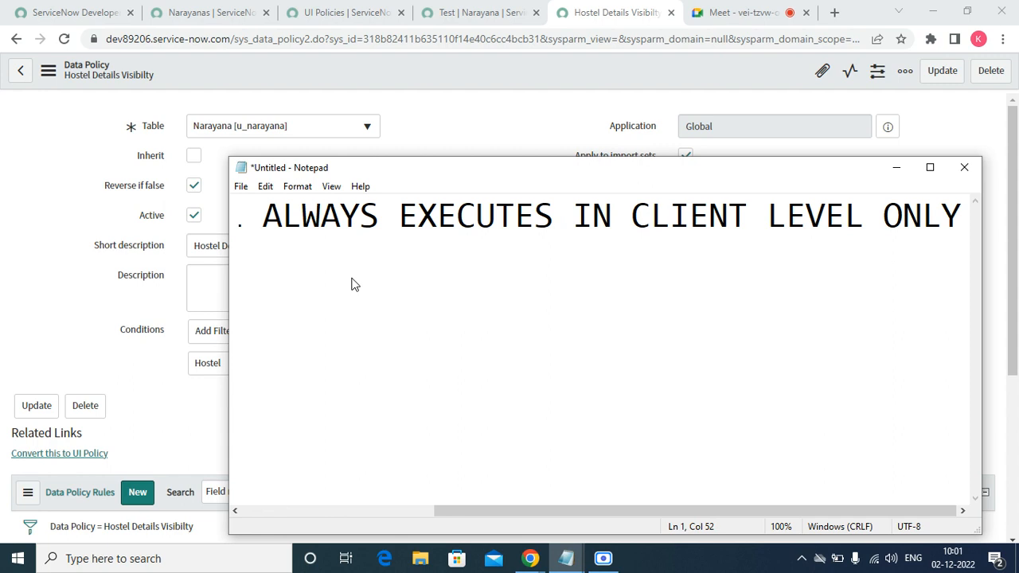
key("Return")
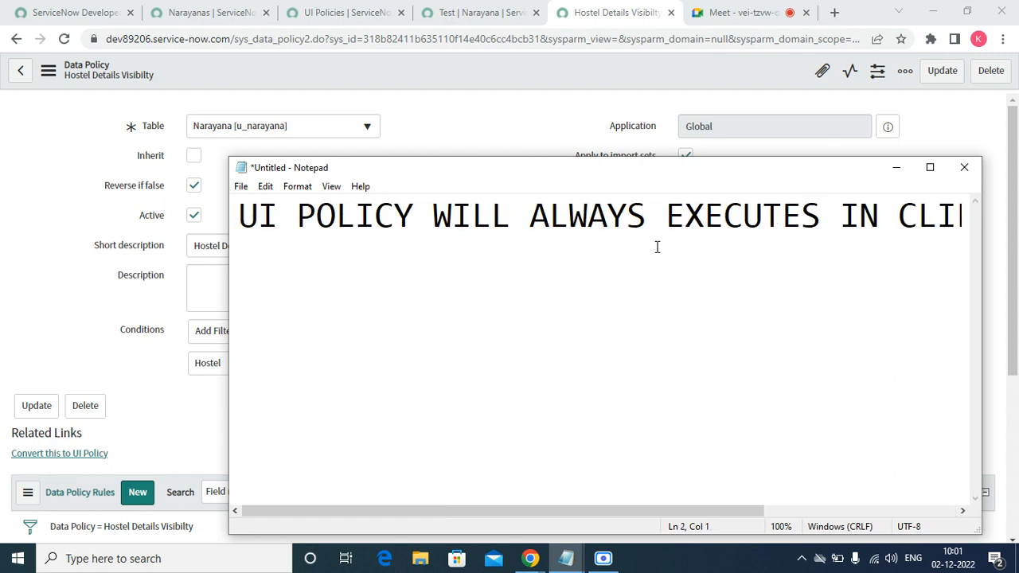
Maximize the Notepad note and add the line "DATA POLICY WILL EXECUTES SERVER SIDE AND CLIENT SIDE" followed by a blank line.
left_click(929, 167)
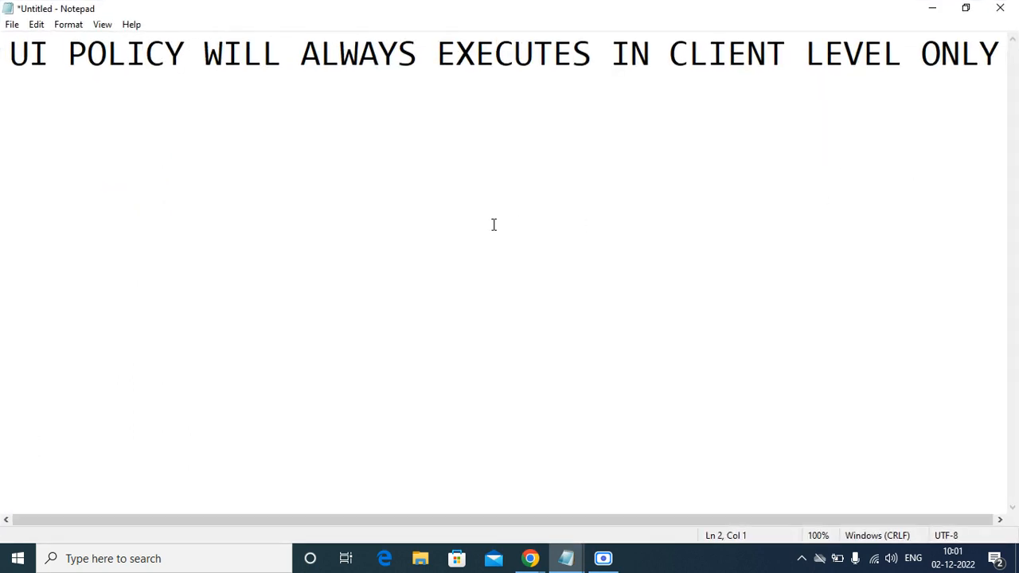
type("dATA")
key("BackSpace")
key("BackSpace")
key("BackSpace")
key("BackSpace")
type("DAT")
key("BackSpace")
type("A POLICY W")
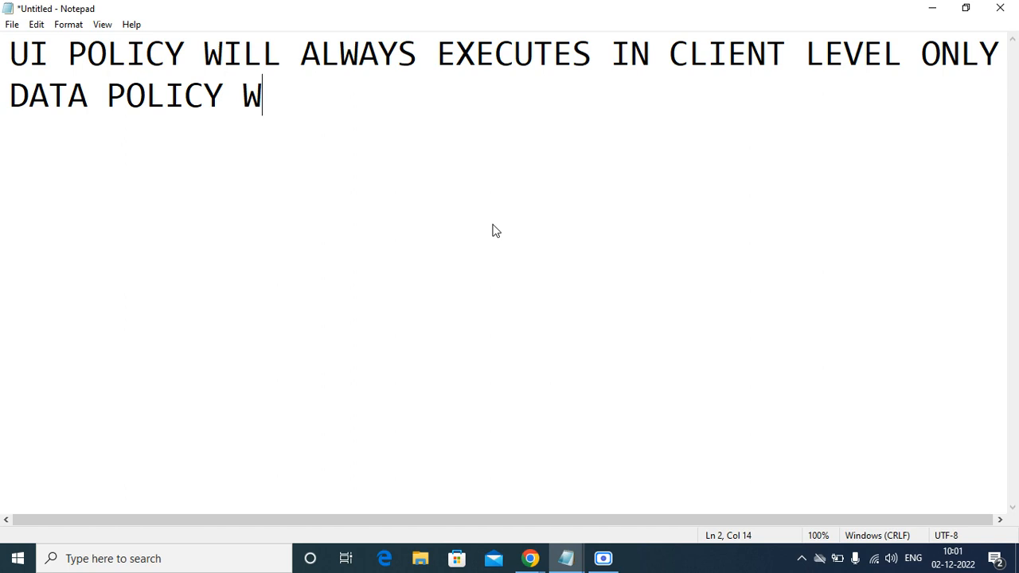
key("BackSpace")
type("WILL EXECUTES SERVER SIDE AND ")
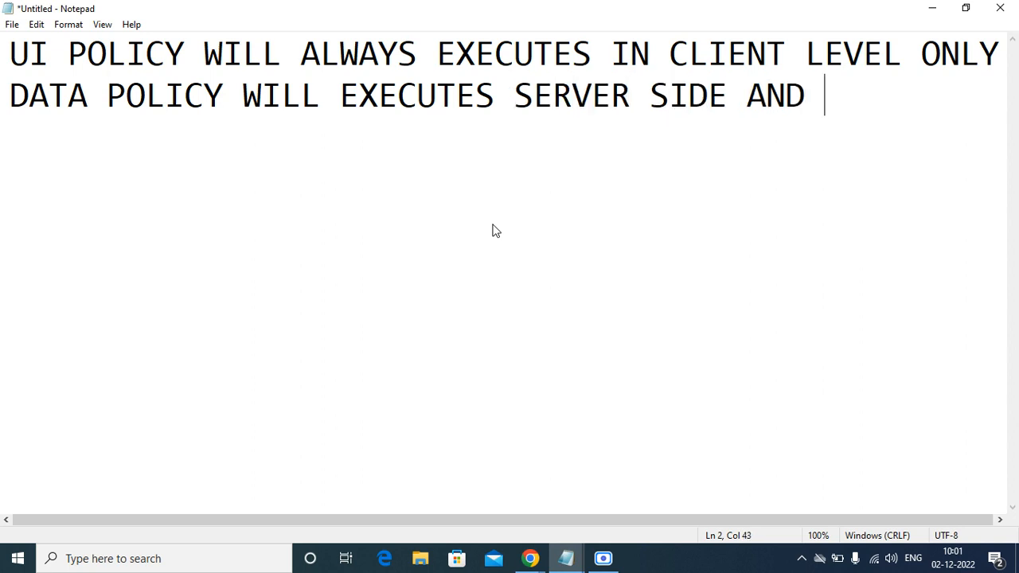
type("CLEITB")
key("BackSpace")
key("BackSpace")
key("BackSpace")
key("BackSpace")
key("BackSpace")
type("IENT SID")
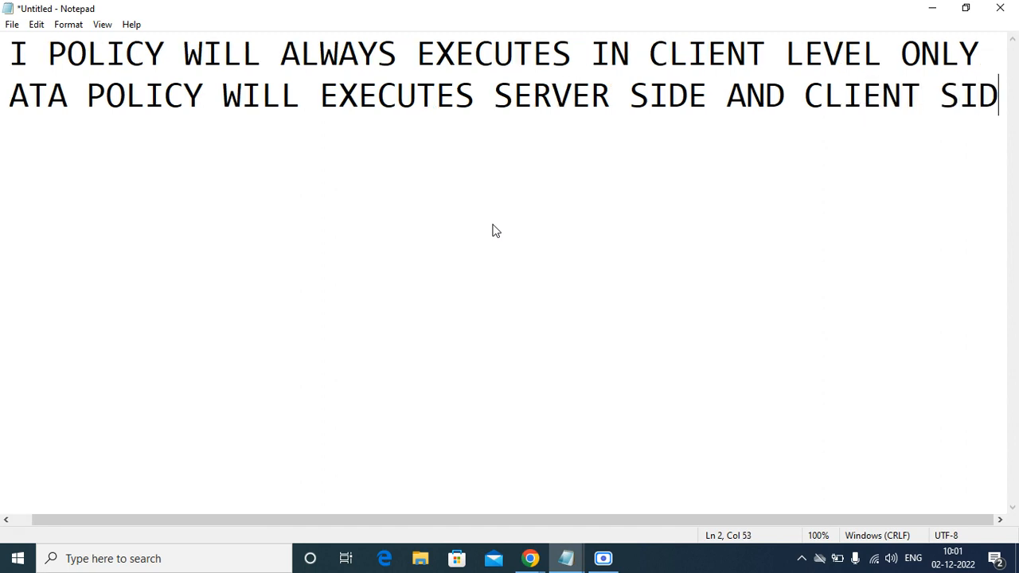
key("Return")
key("Return")
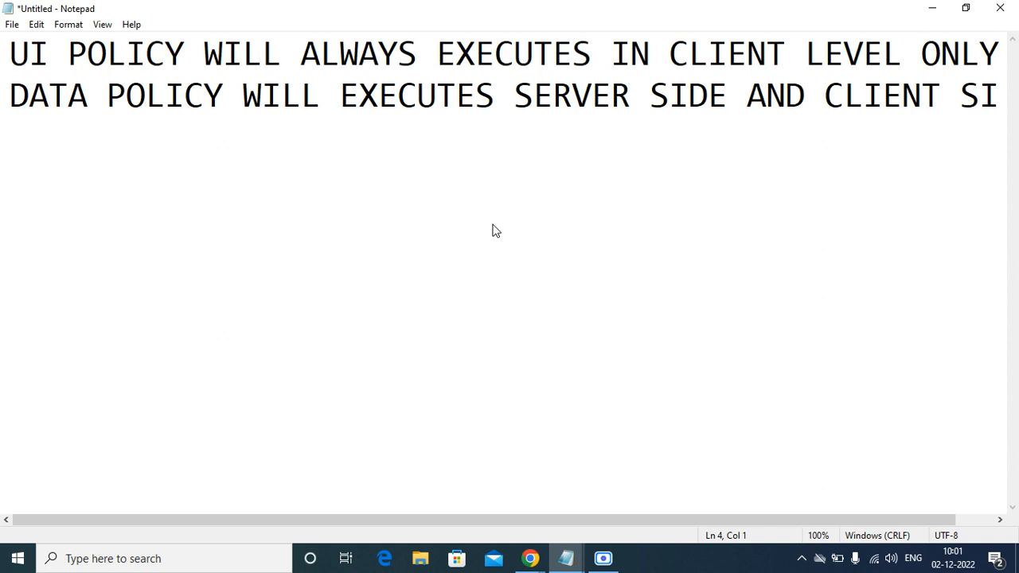
Minimize the note and highlight the Use as UI Policy on client label on the data policy form.
left_click(932, 8)
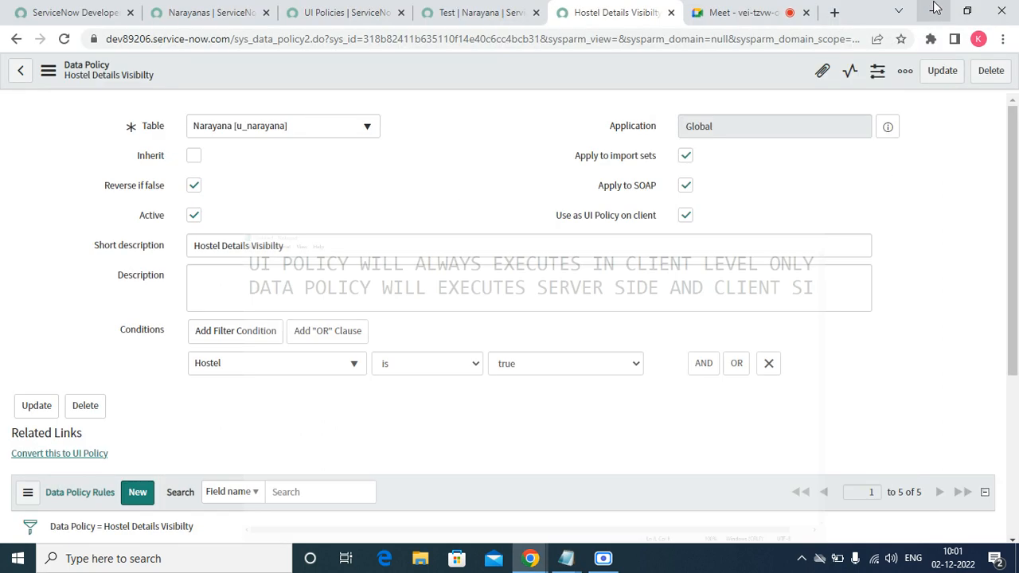
left_click_drag(560, 226, 673, 217)
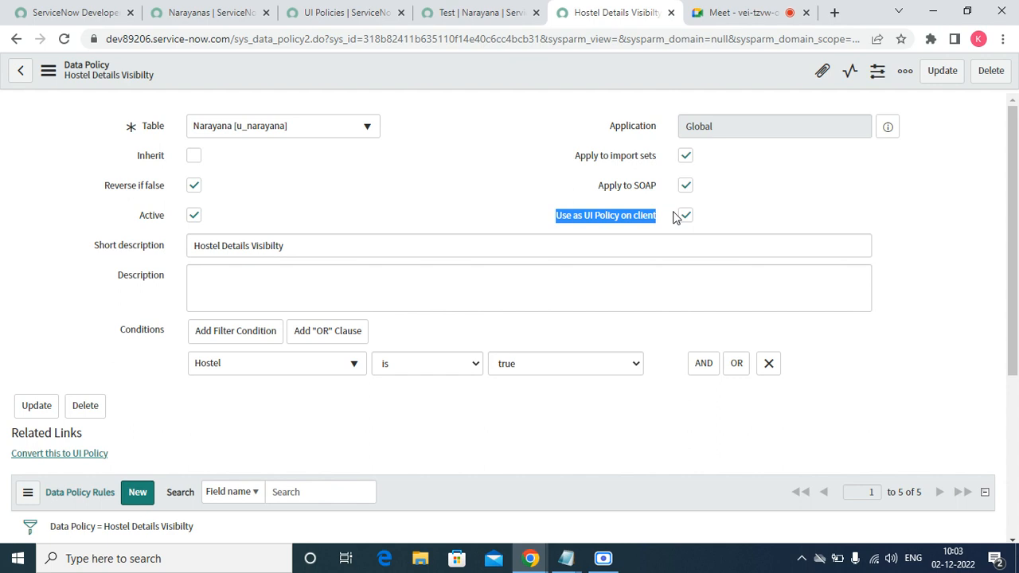
left_click(603, 558)
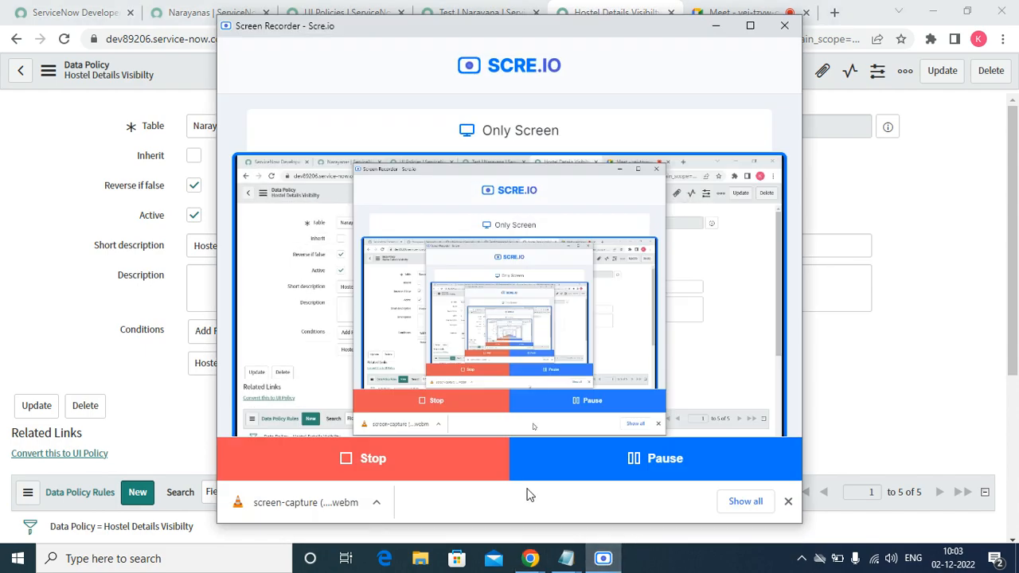